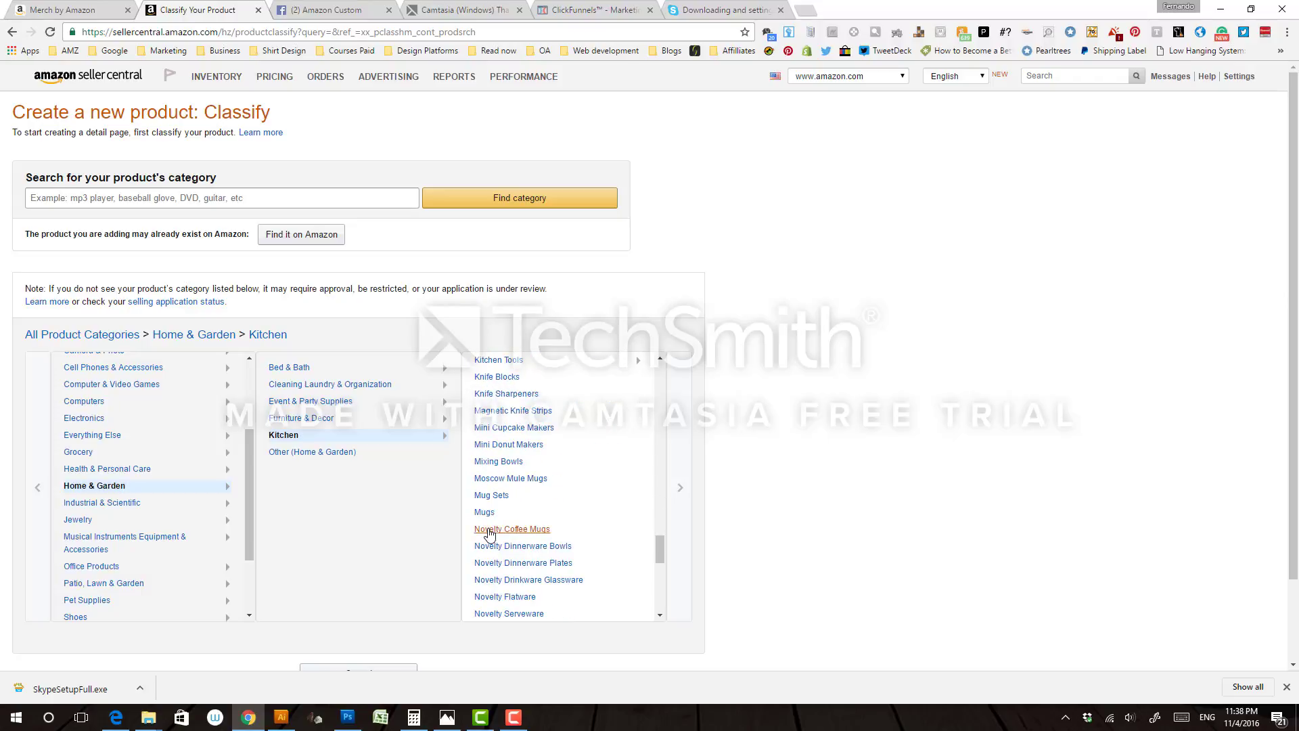
Classify the new product as Novelty Coffee Mugs and enter the product name "I love you Coffee Mug Customize it!".
{"action": "left_click", "coordinate": [489, 532]}
{"action": "left_click", "coordinate": [557, 503]}
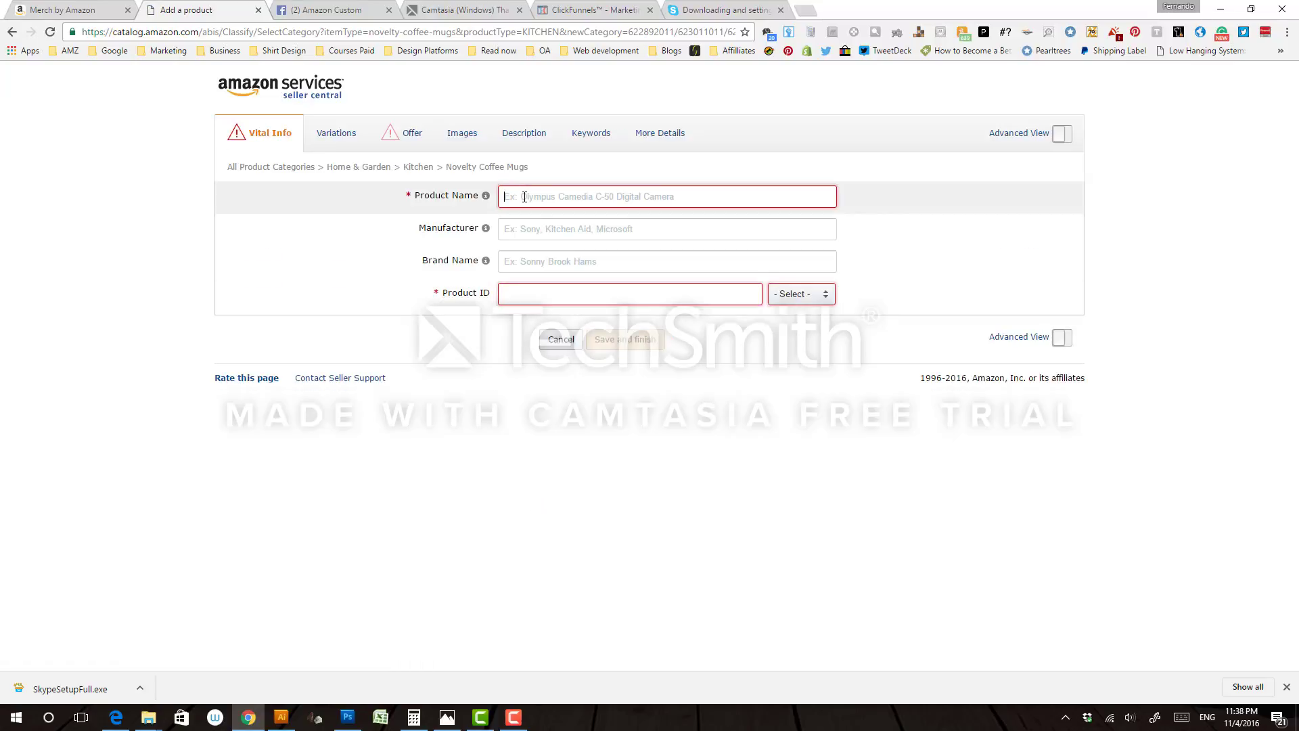
{"action": "type", "text": "I"}
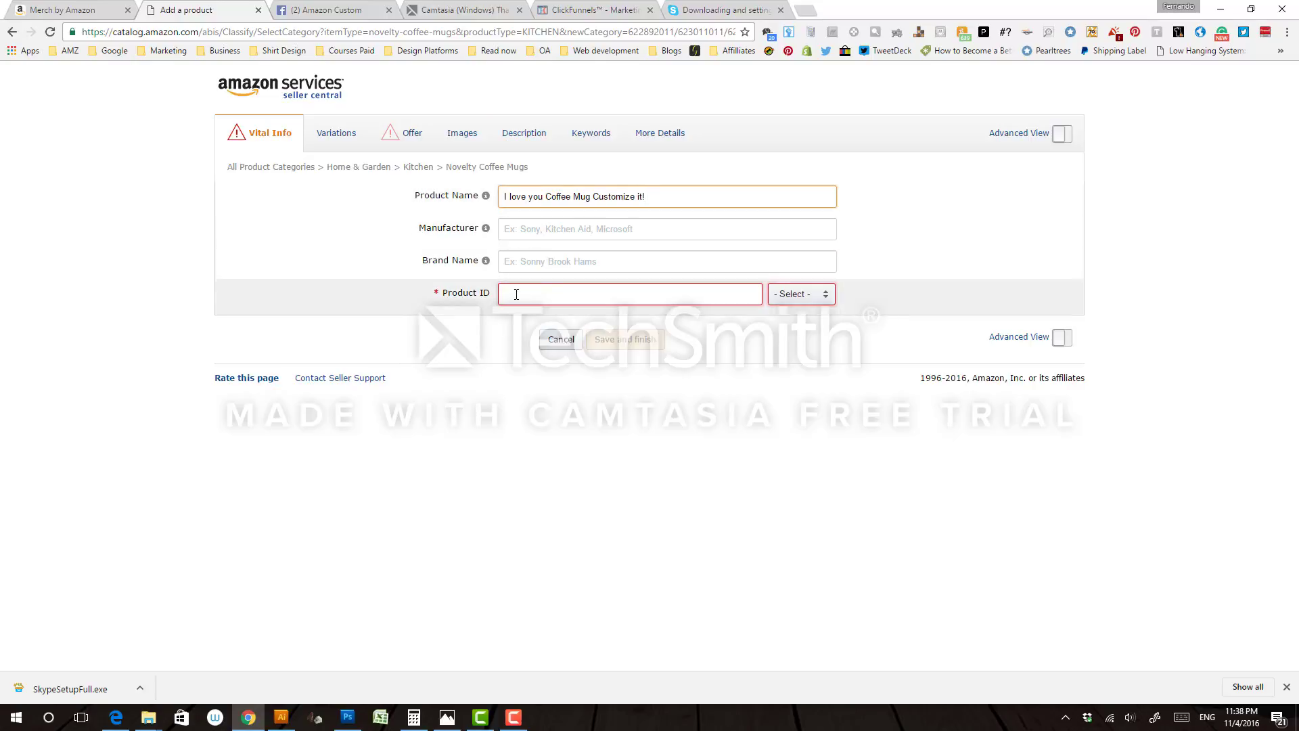
{"action": "left_click", "coordinate": [511, 723]}
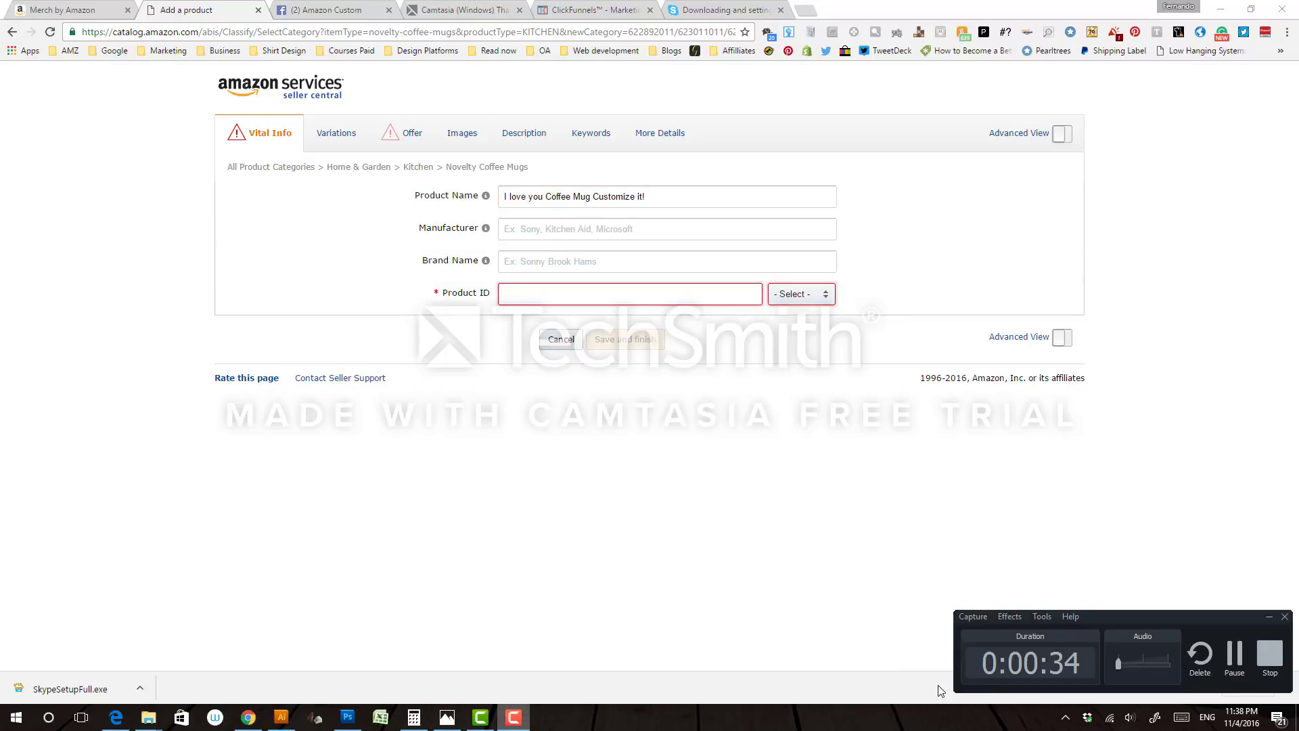
{"action": "left_click", "coordinate": [1241, 655]}
Switch to the UPC List workbook in Excel, copy the EAN code from cell B16 and return to the product form.
{"action": "left_click", "coordinate": [379, 719]}
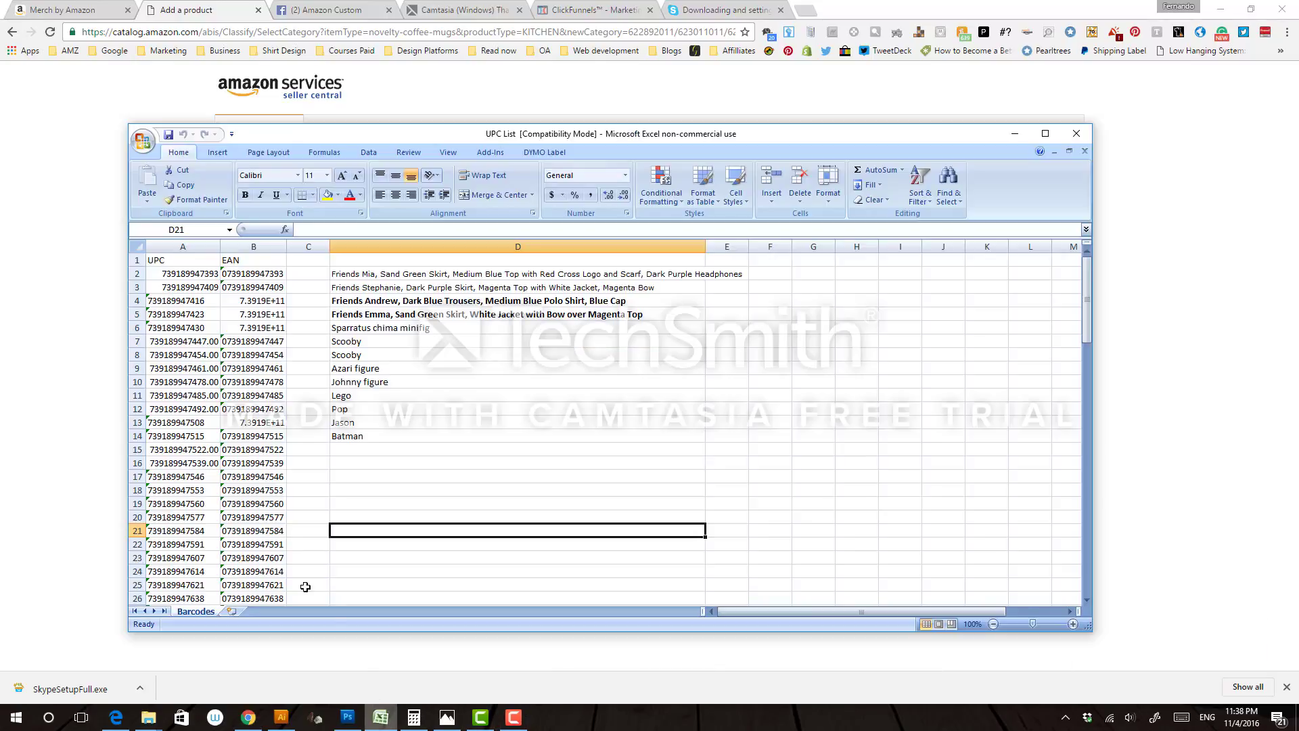
{"action": "left_click", "coordinate": [256, 461]}
{"action": "left_click_drag", "start_coordinate": [360, 229], "coordinate": [296, 230]}
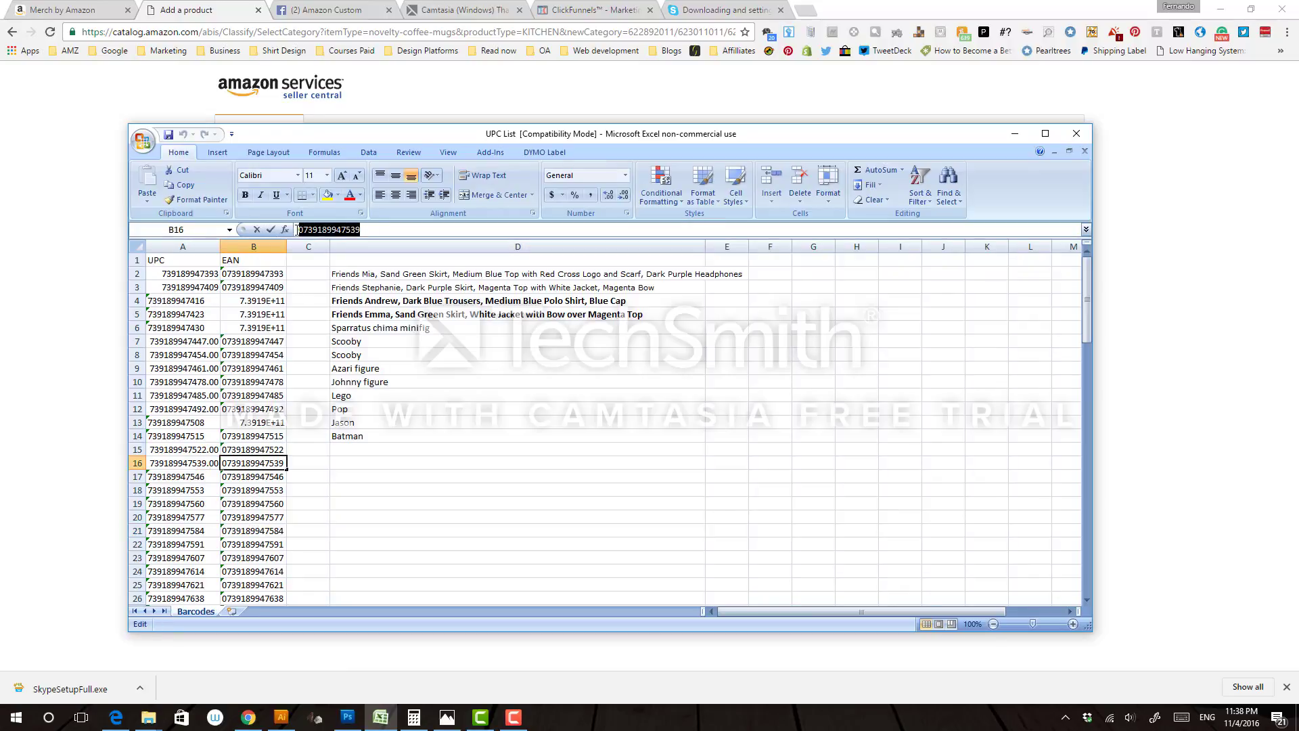
{"action": "right_click", "coordinate": [296, 230]}
{"action": "left_click", "coordinate": [271, 253]}
{"action": "key", "text": "alt+Tab"}
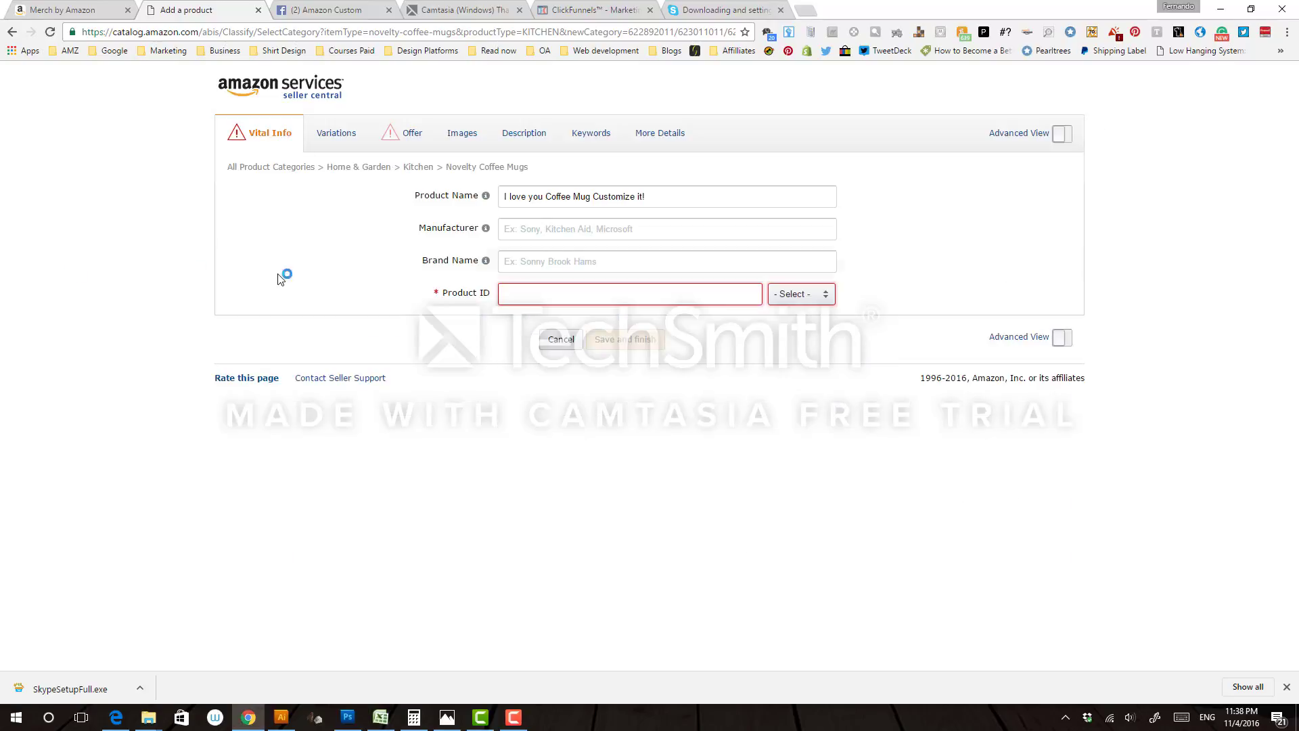
{"action": "right_click", "coordinate": [532, 295]}
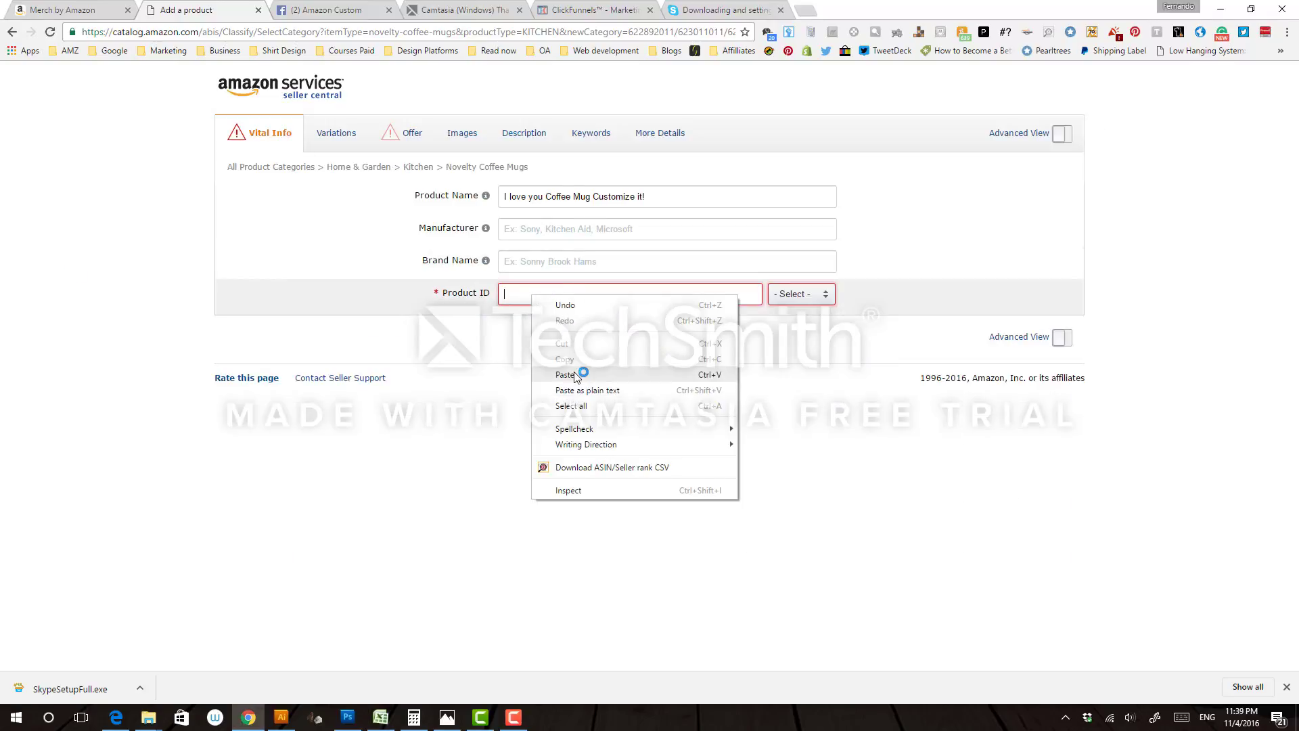
{"action": "left_click", "coordinate": [574, 376]}
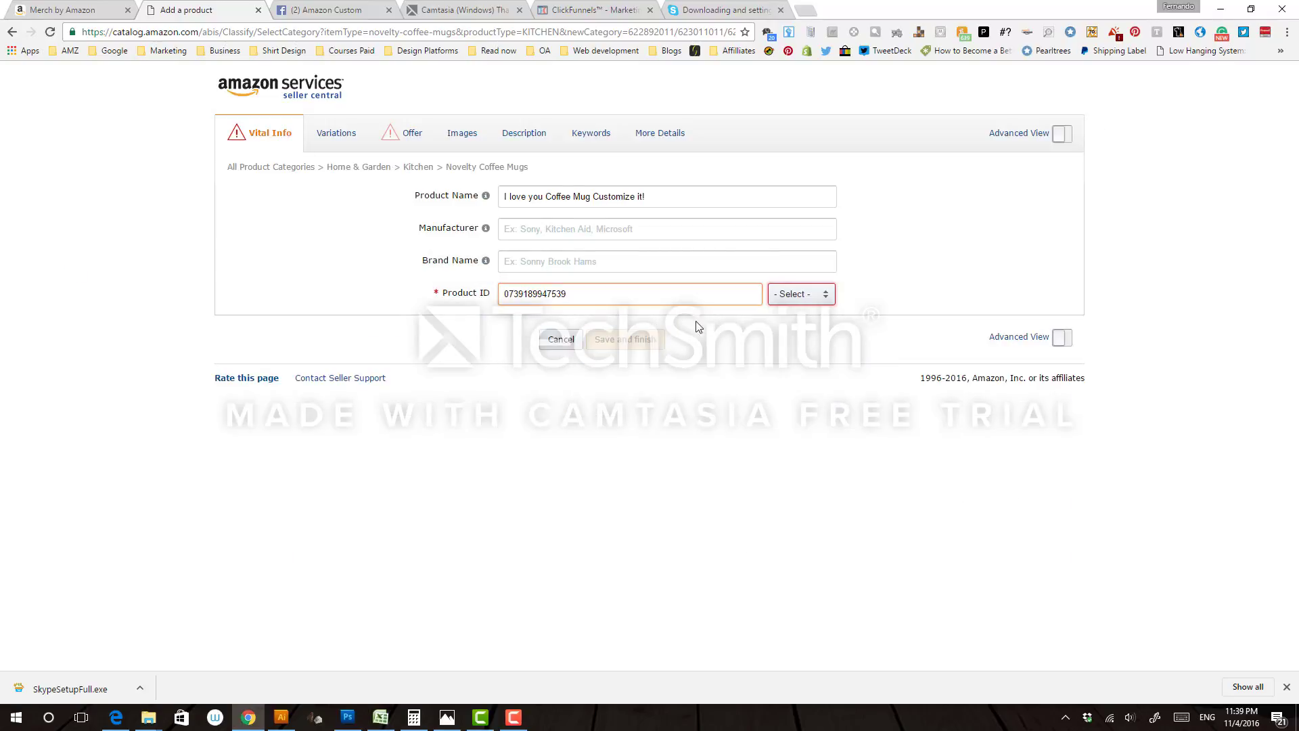
{"action": "left_click", "coordinate": [786, 293]}
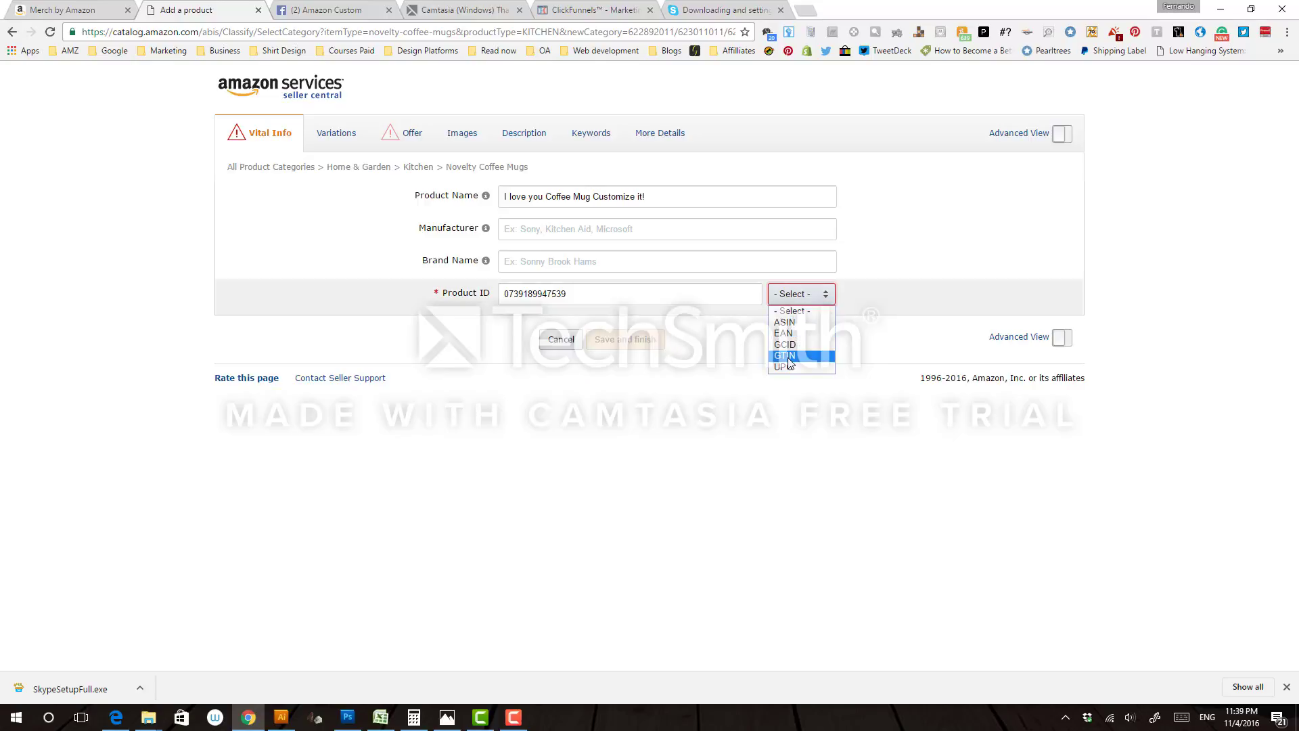
{"action": "left_click", "coordinate": [788, 367]}
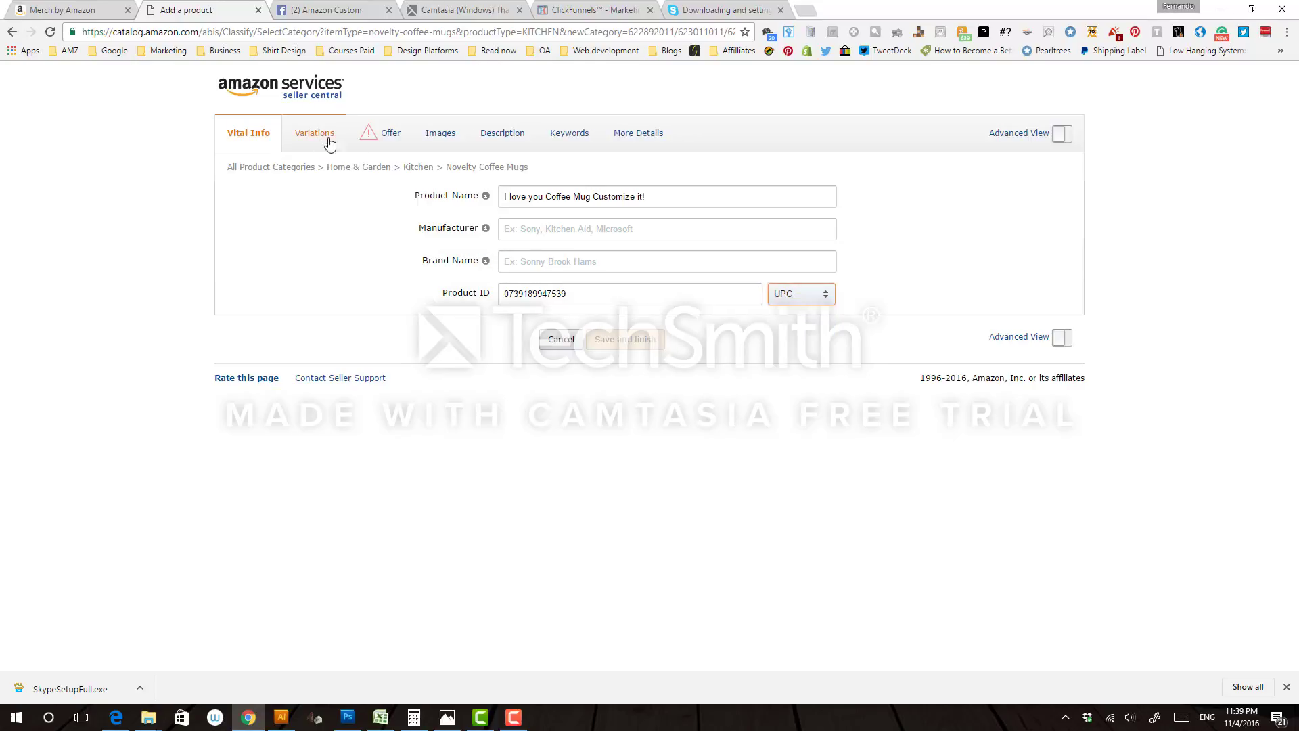
{"action": "left_click", "coordinate": [514, 716]}
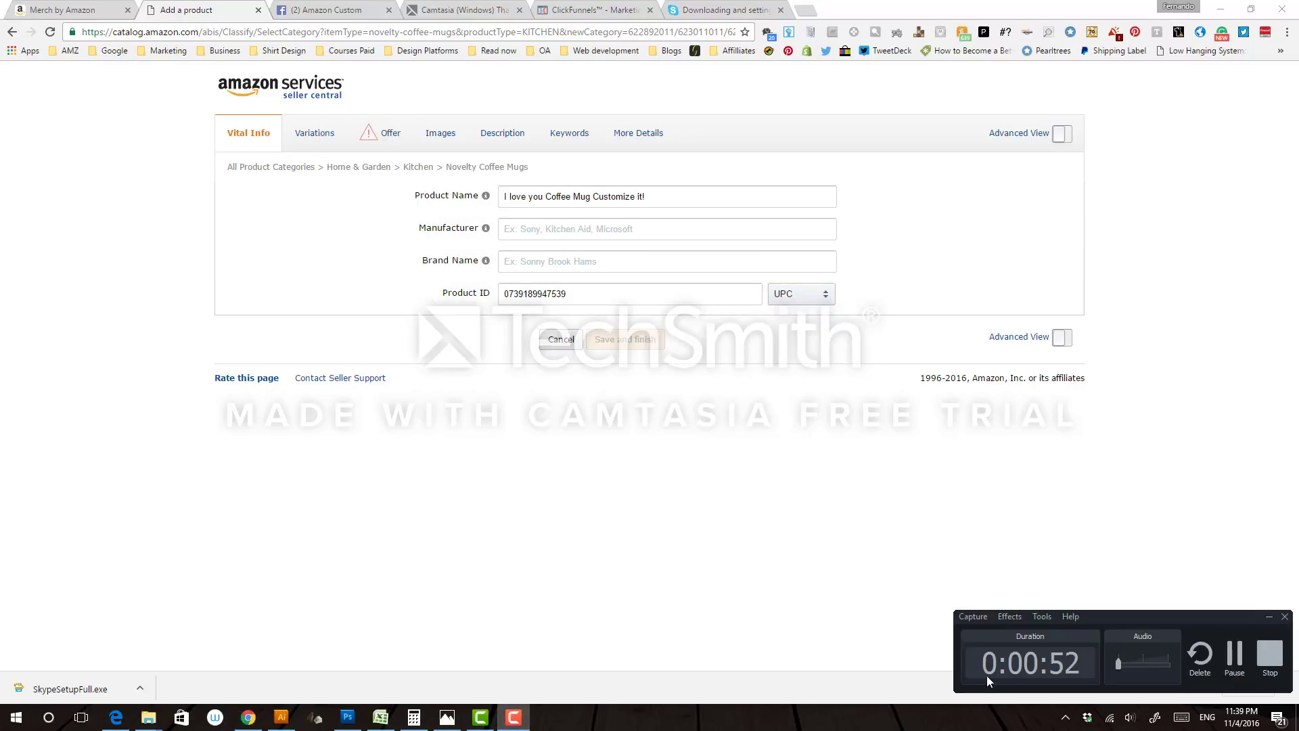
{"action": "left_click", "coordinate": [1236, 657]}
Fill in the offer with shipping by the seller, quantity 1, condition New and a price of $29.99.
{"action": "left_click", "coordinate": [383, 137]}
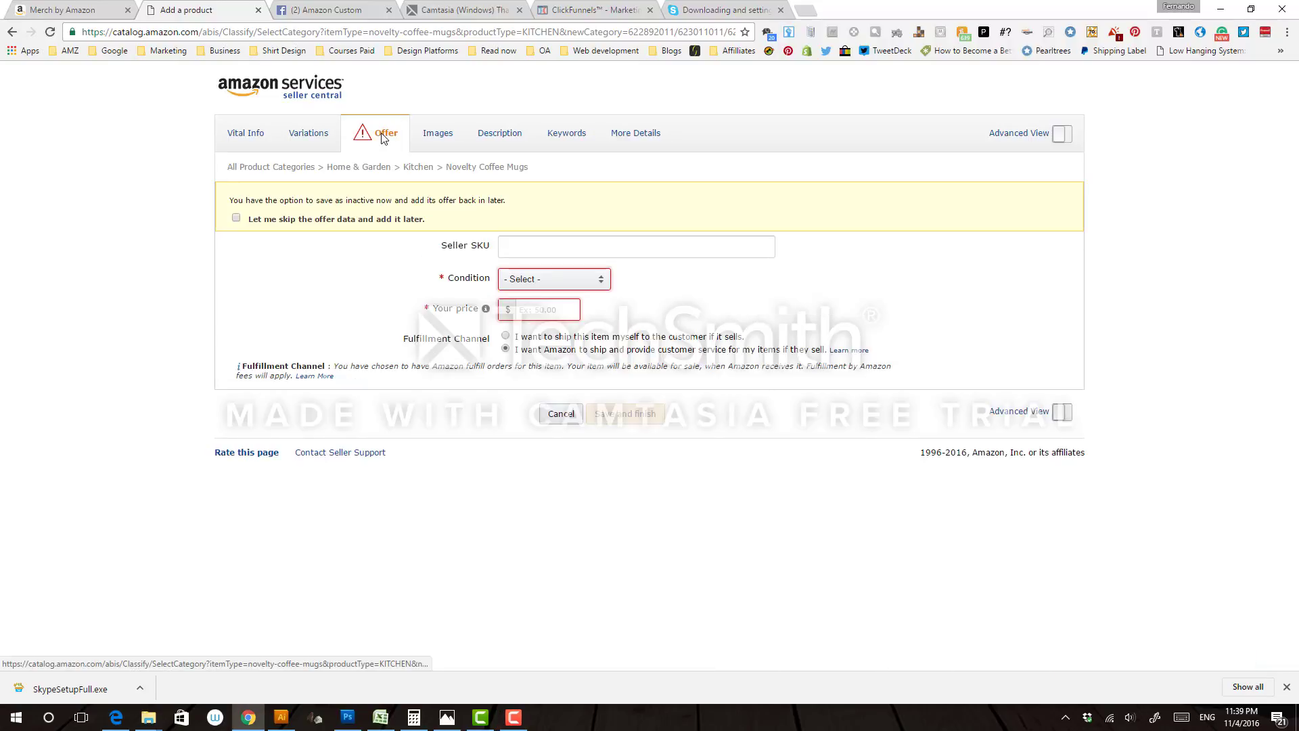
{"action": "left_click", "coordinate": [505, 336]}
{"action": "left_click", "coordinate": [518, 281]}
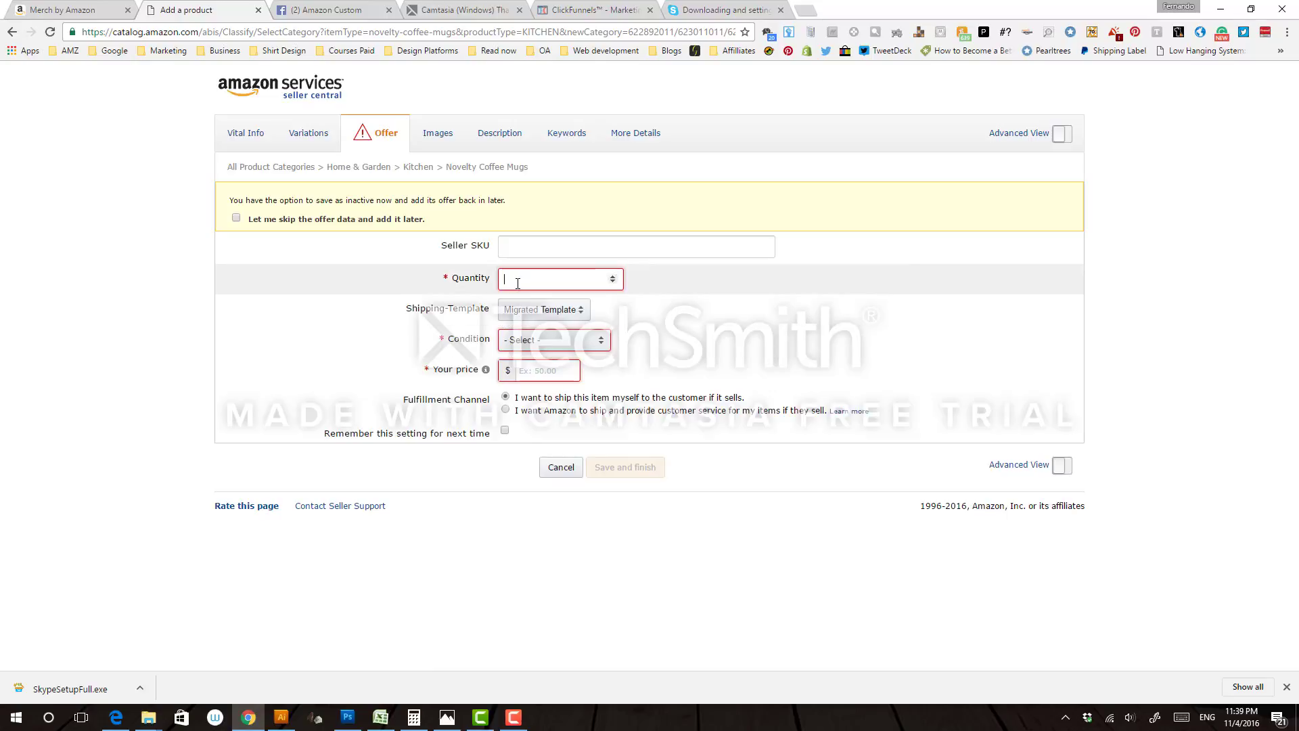
{"action": "type", "text": "1"}
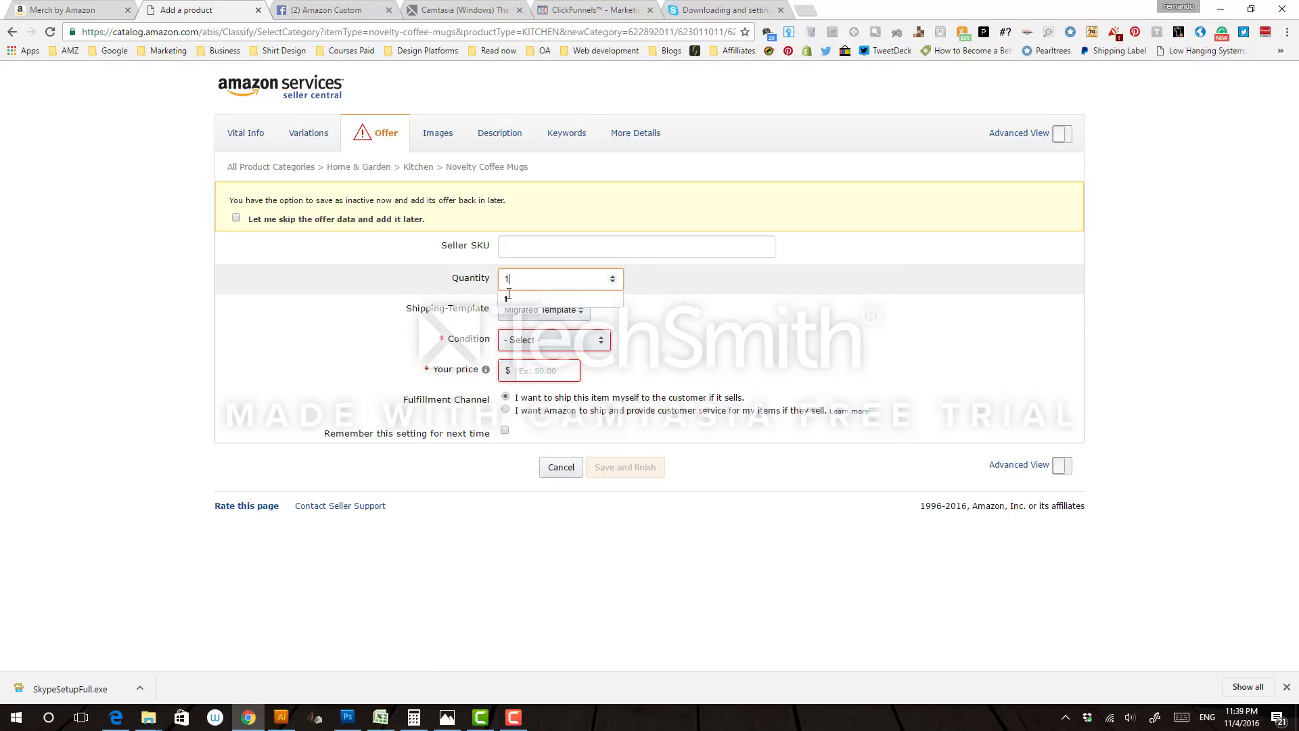
{"action": "left_click", "coordinate": [522, 339]}
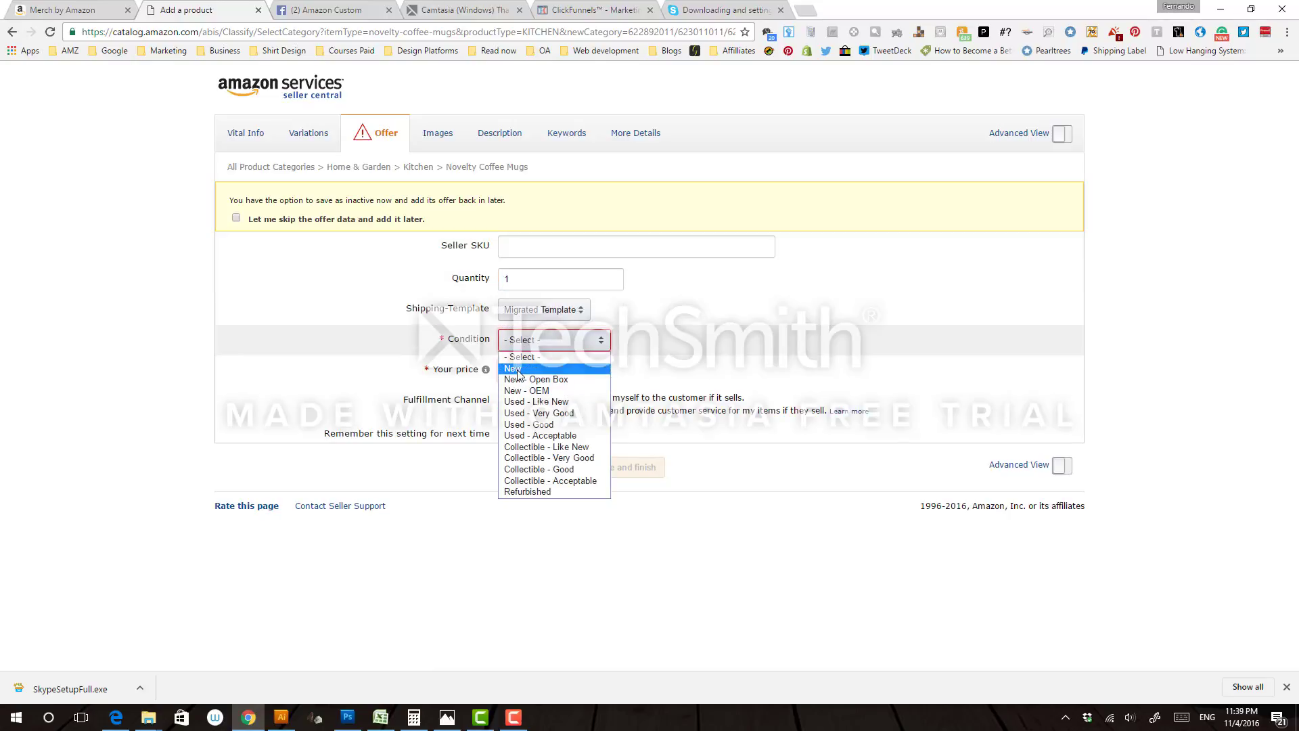
{"action": "left_click", "coordinate": [513, 368]}
{"action": "left_click", "coordinate": [521, 373]}
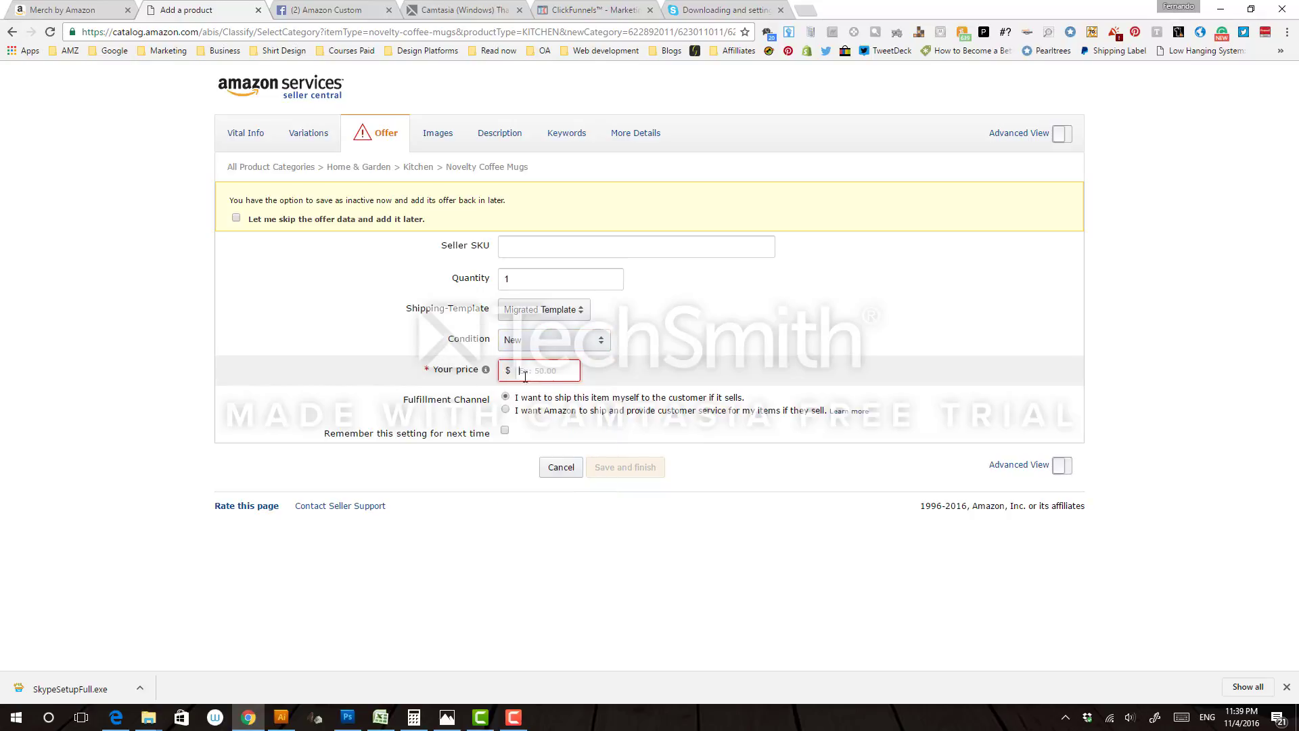
{"action": "type", "text": "29.99"}
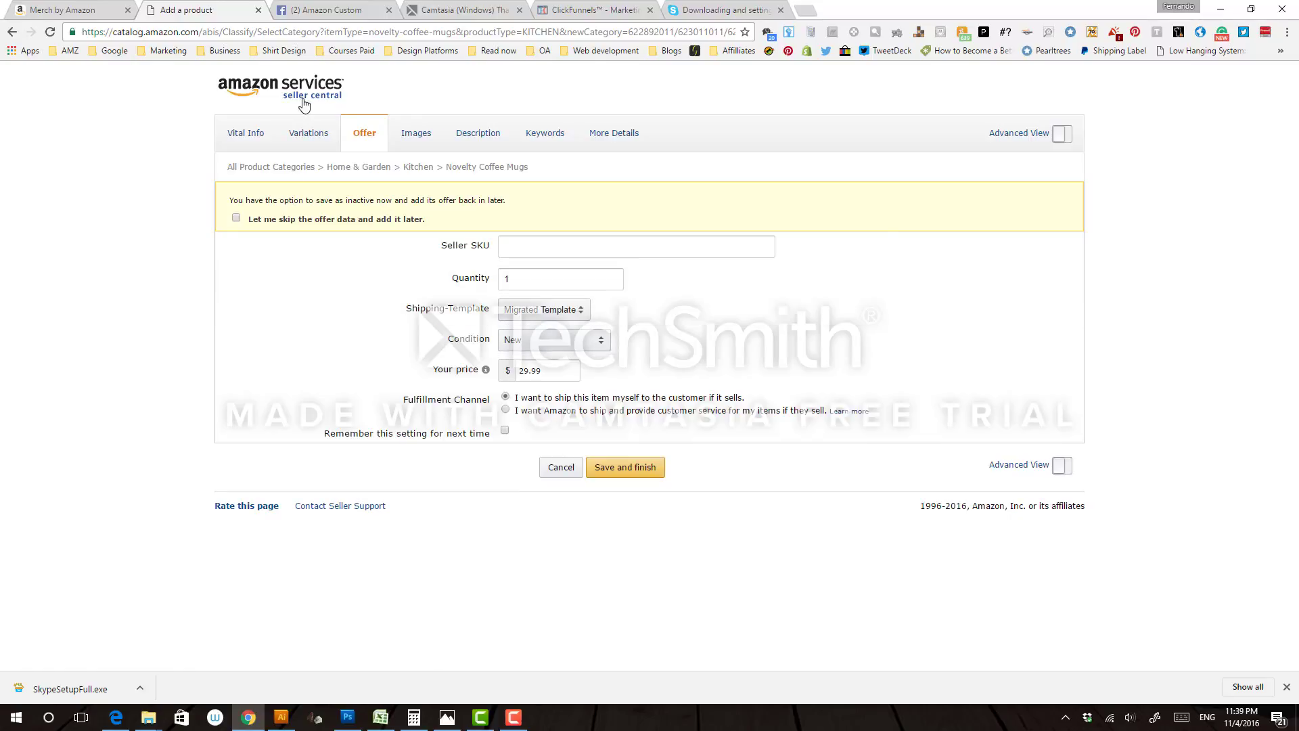
Return to the product's vital info and set the brand name to "Custom Tutorial".
{"action": "left_click", "coordinate": [248, 136]}
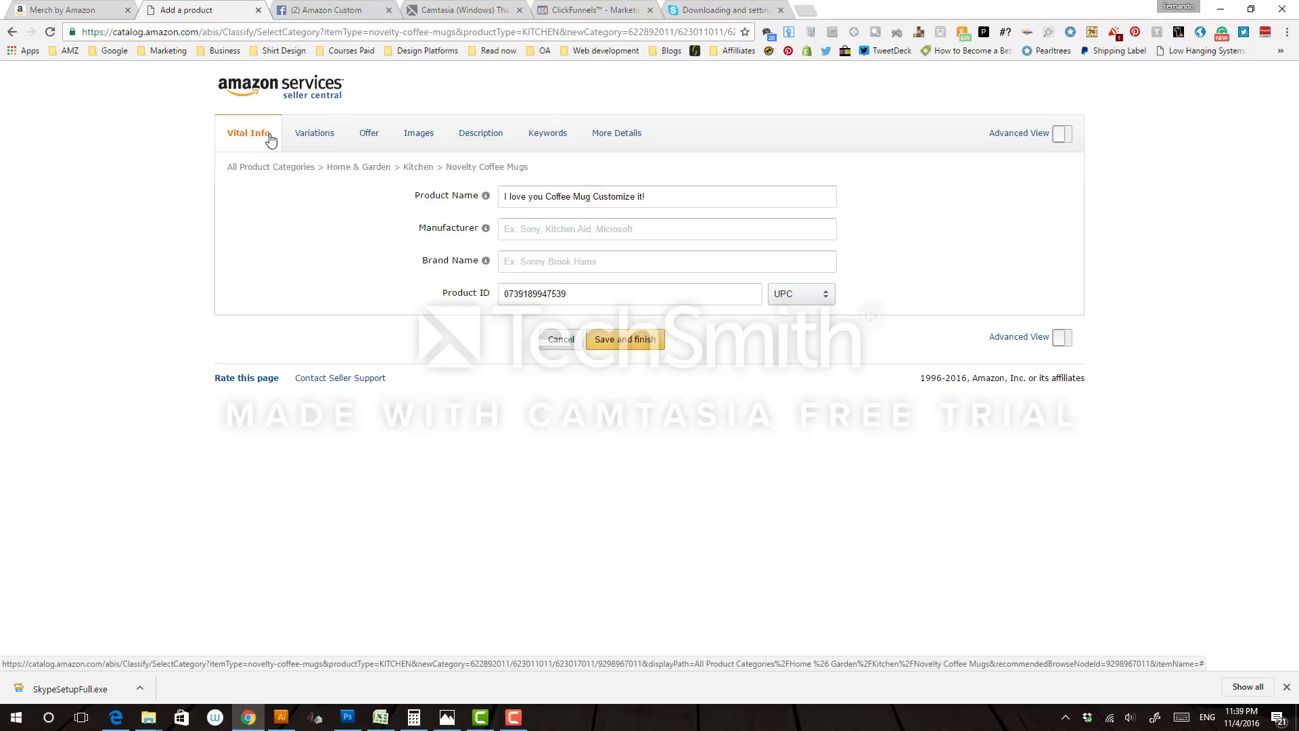
{"action": "left_click", "coordinate": [597, 265]}
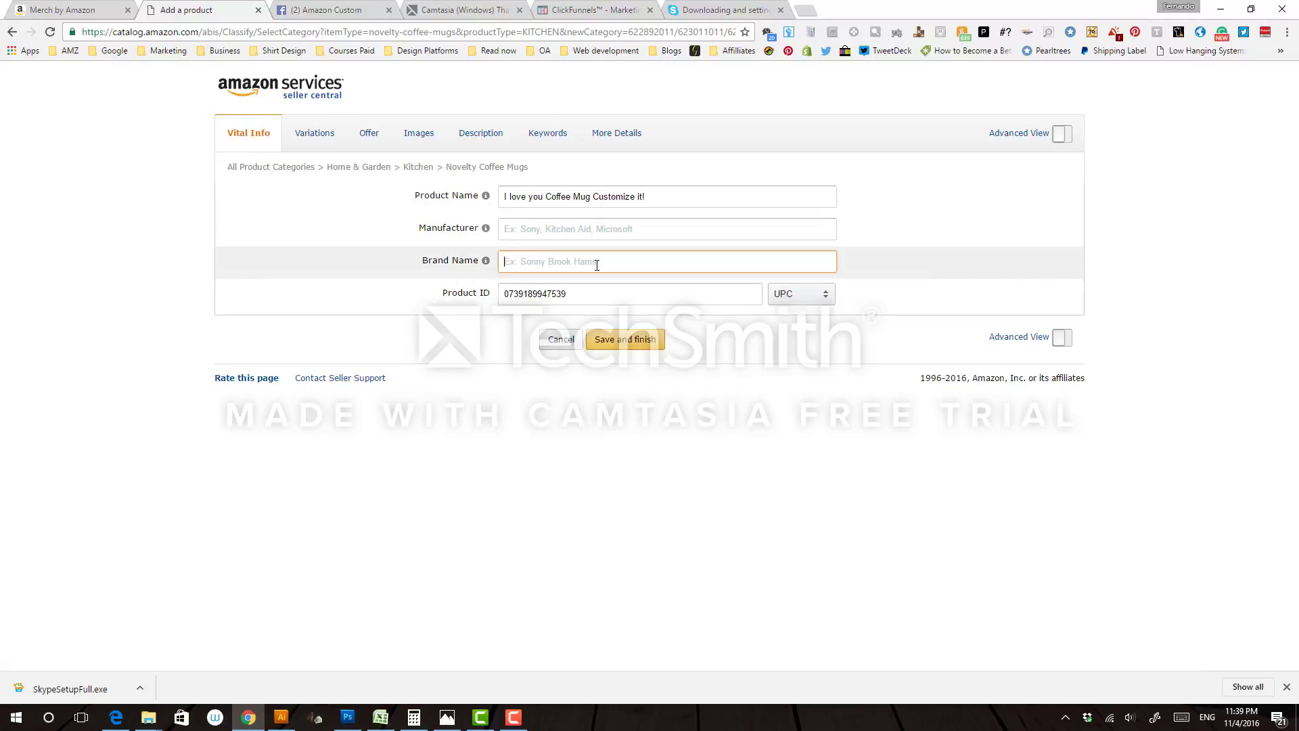
{"action": "type", "text": "cus"}
{"action": "key", "text": "BackSpace"}
{"action": "key", "text": "BackSpace"}
{"action": "key", "text": "BackSpace"}
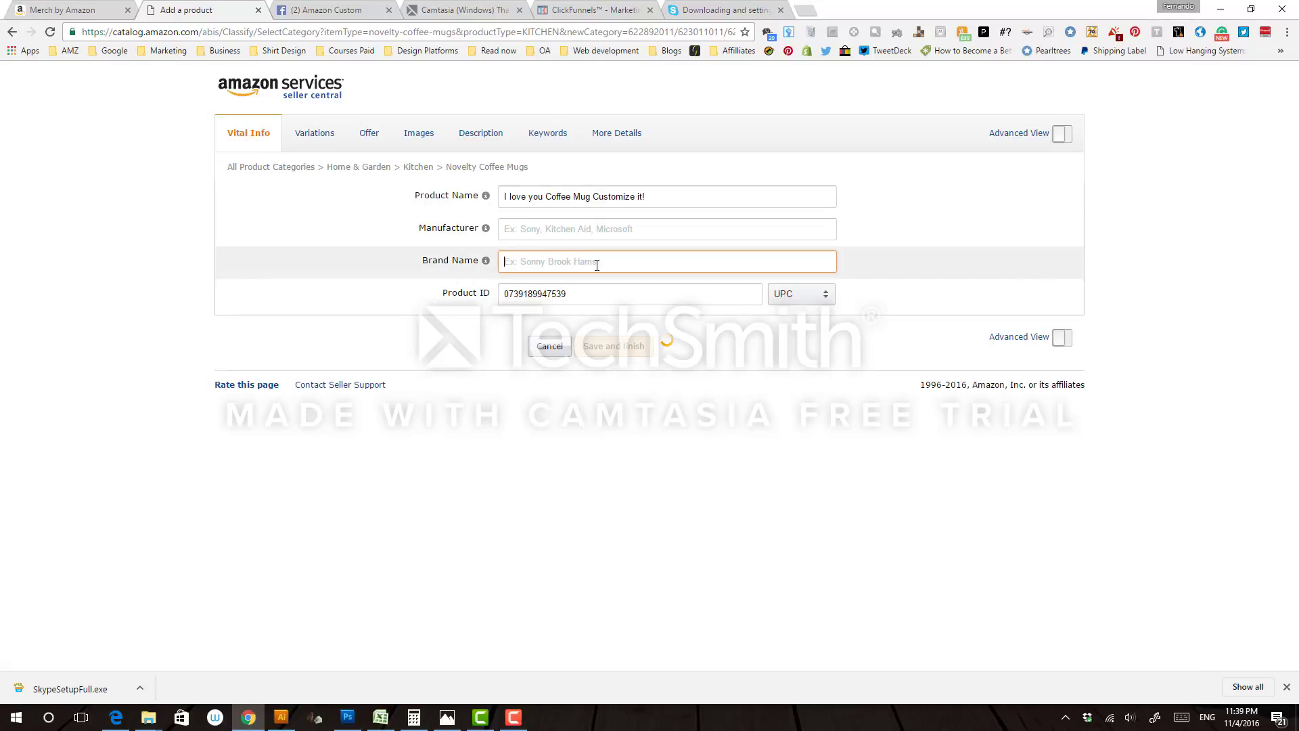
{"action": "type", "text": "Custom Tutorial"}
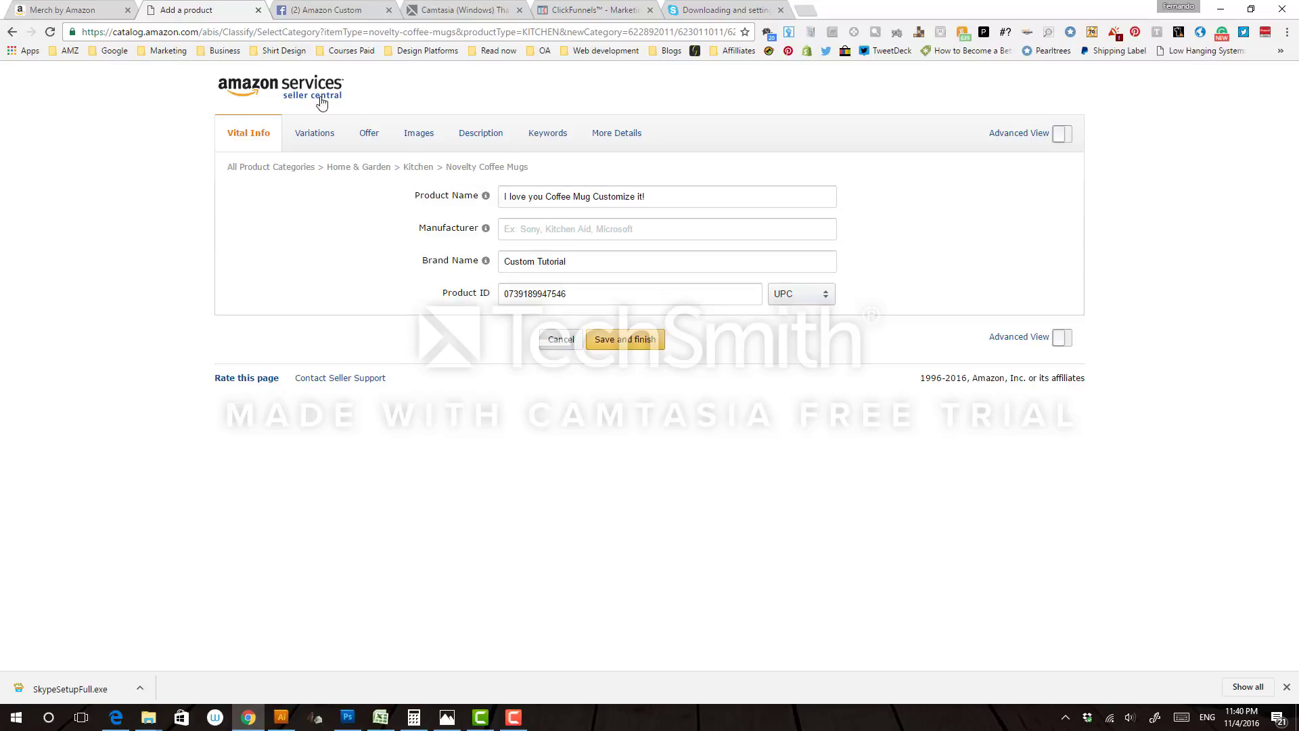
Upload the "amz test" picture from the Merch Material folder as the main product image.
{"action": "left_click", "coordinate": [415, 132]}
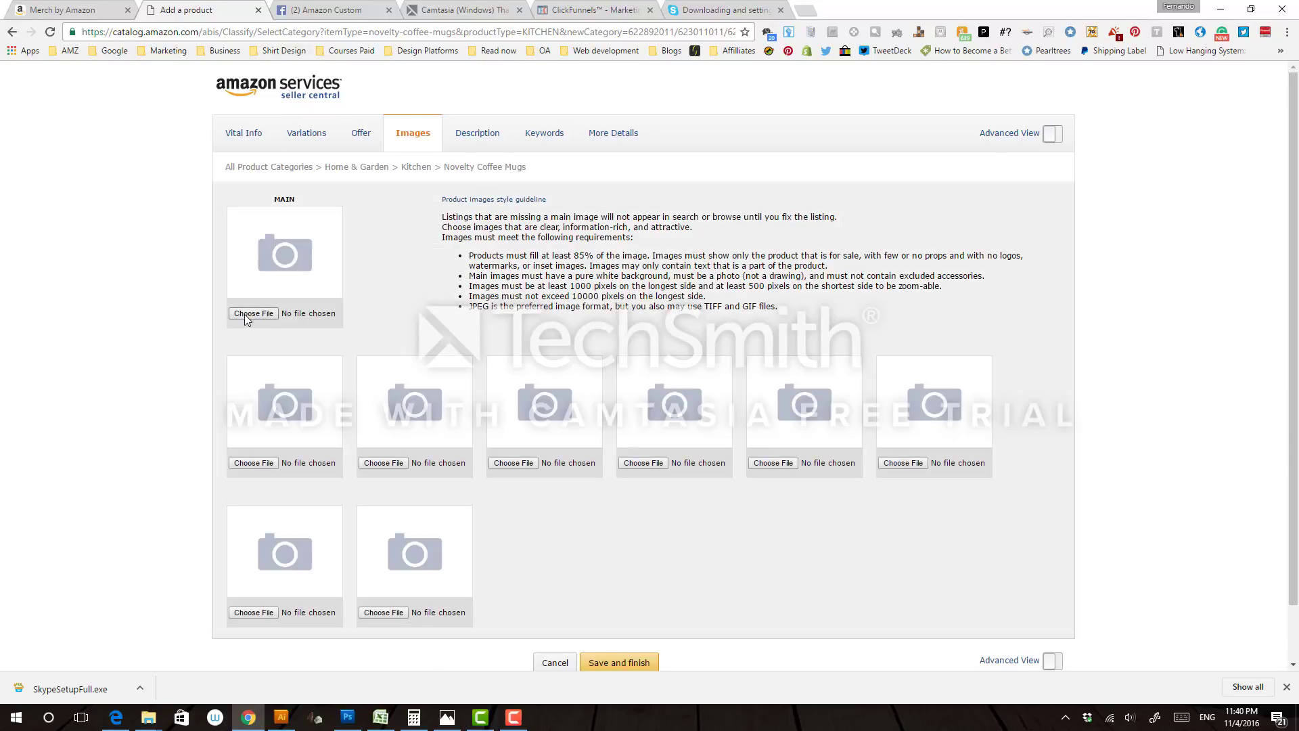
{"action": "left_click", "coordinate": [249, 314]}
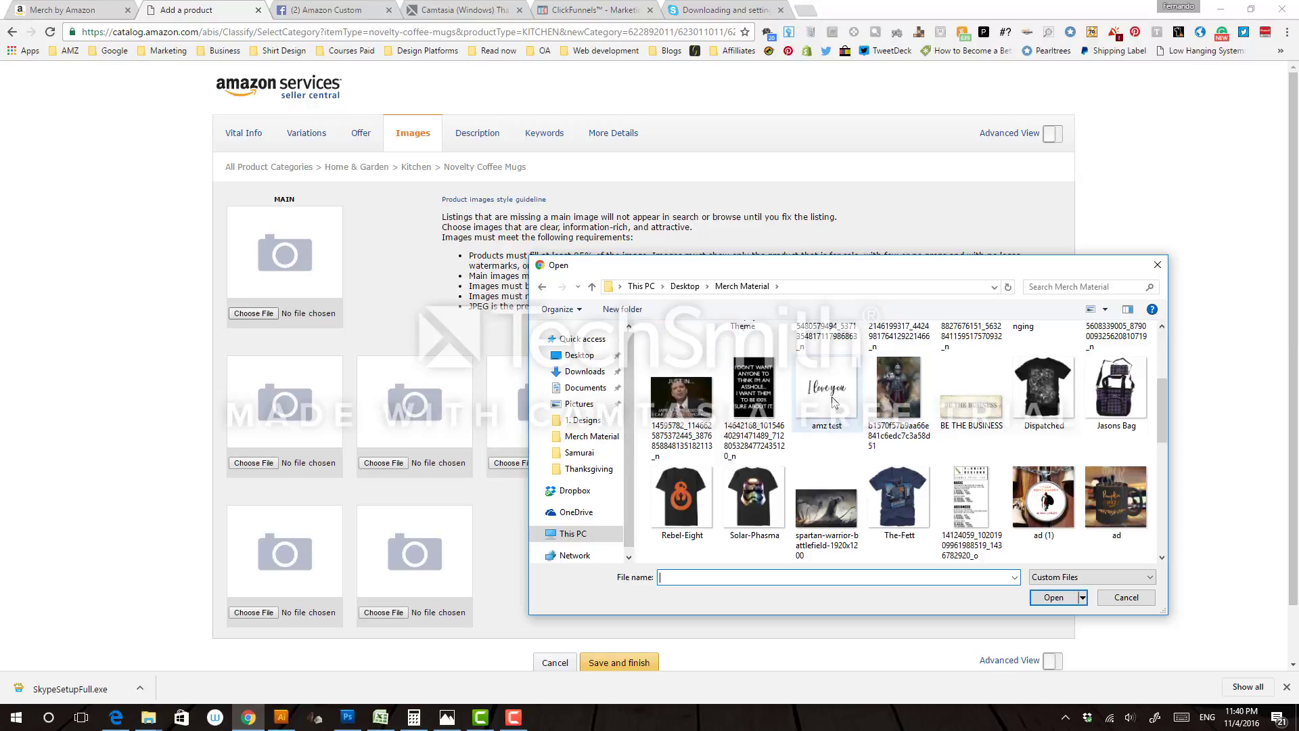
{"action": "double_click", "coordinate": [827, 392]}
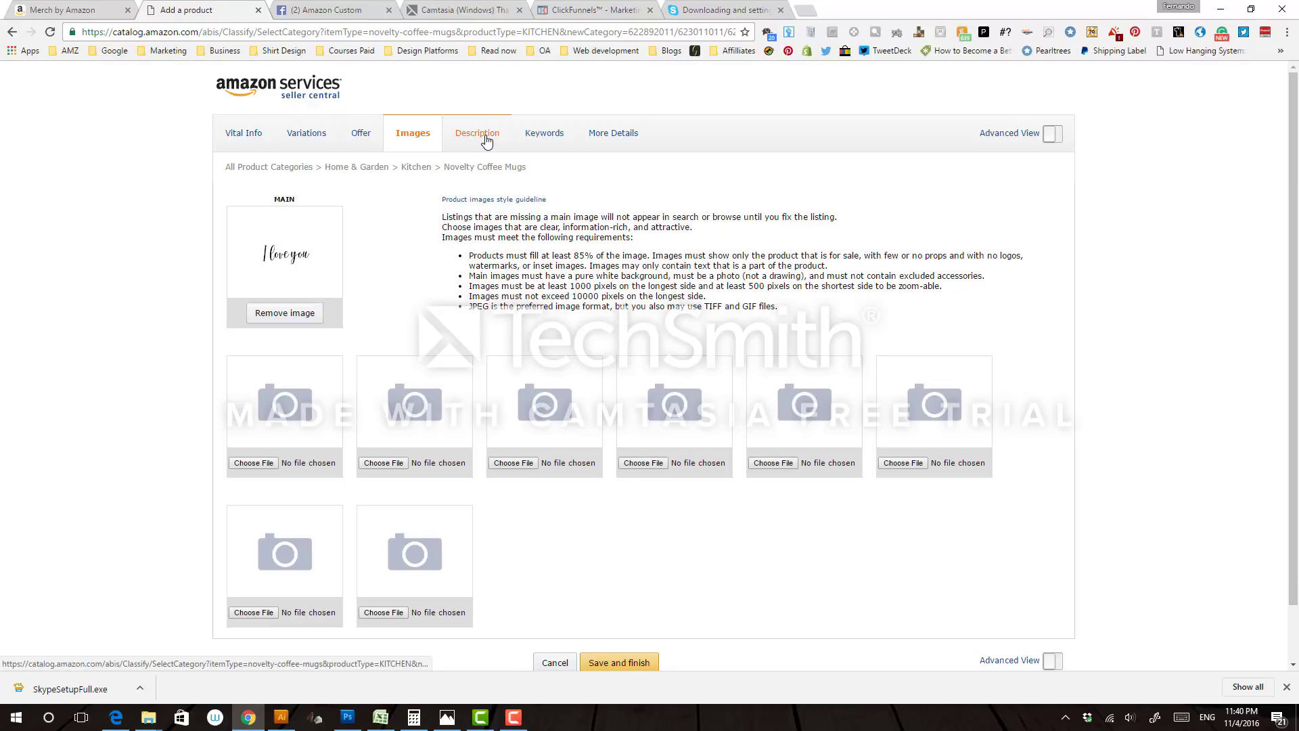
Enter "Beautiful Coffee Mug" as the key product feature in the listing's description section.
{"action": "left_click", "coordinate": [487, 140]}
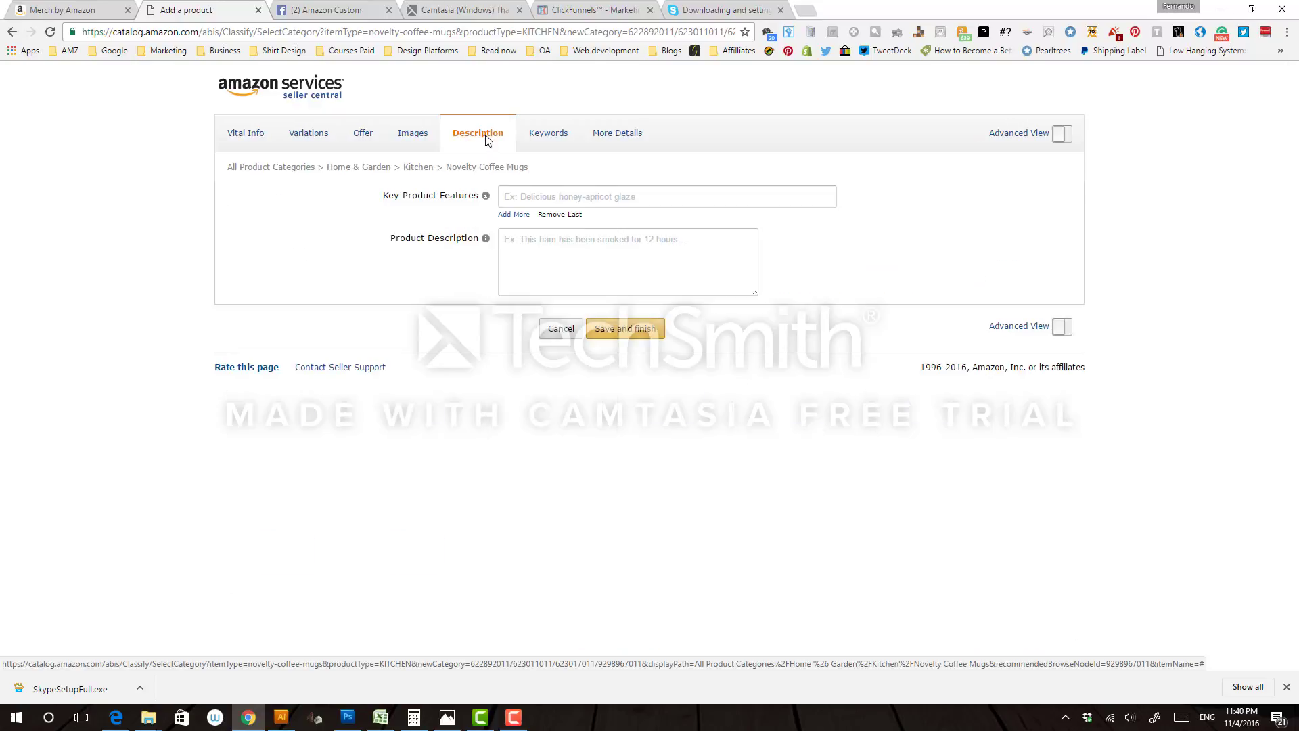
{"action": "left_click", "coordinate": [576, 196]}
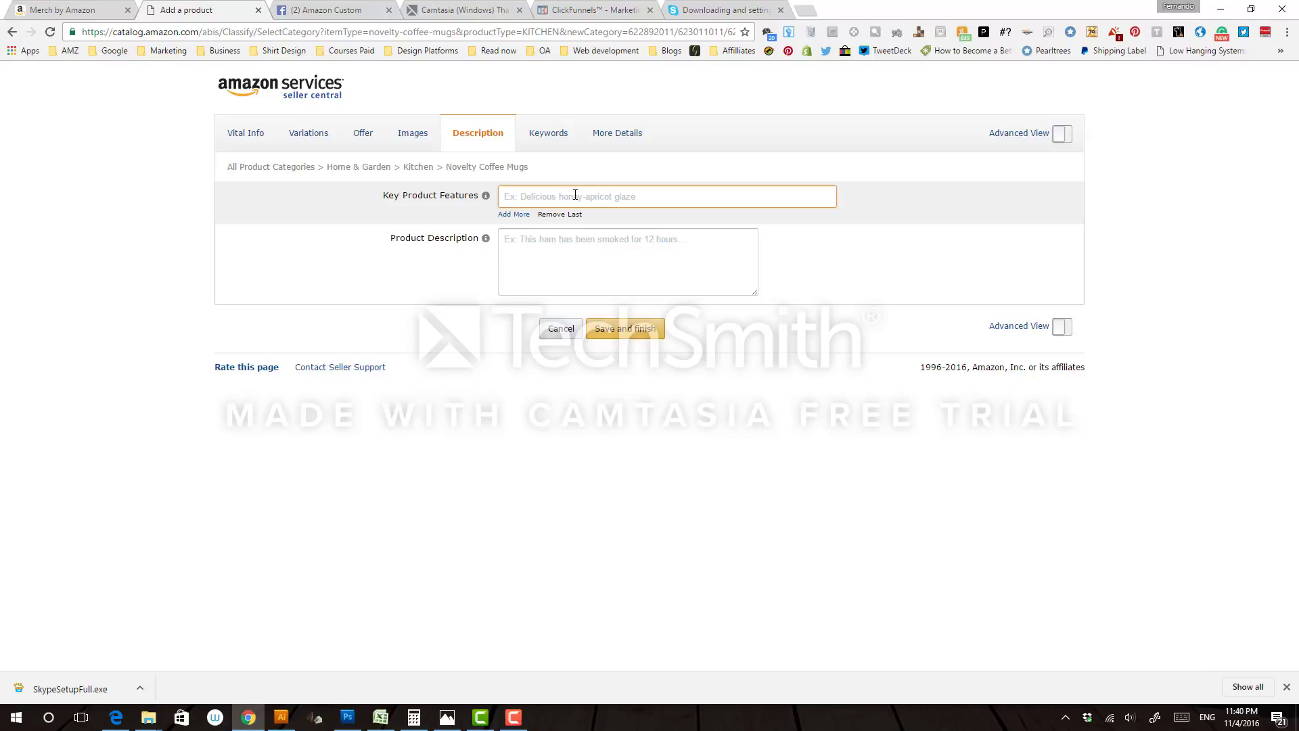
{"action": "type", "text": "Beautiful Coffee Mu"}
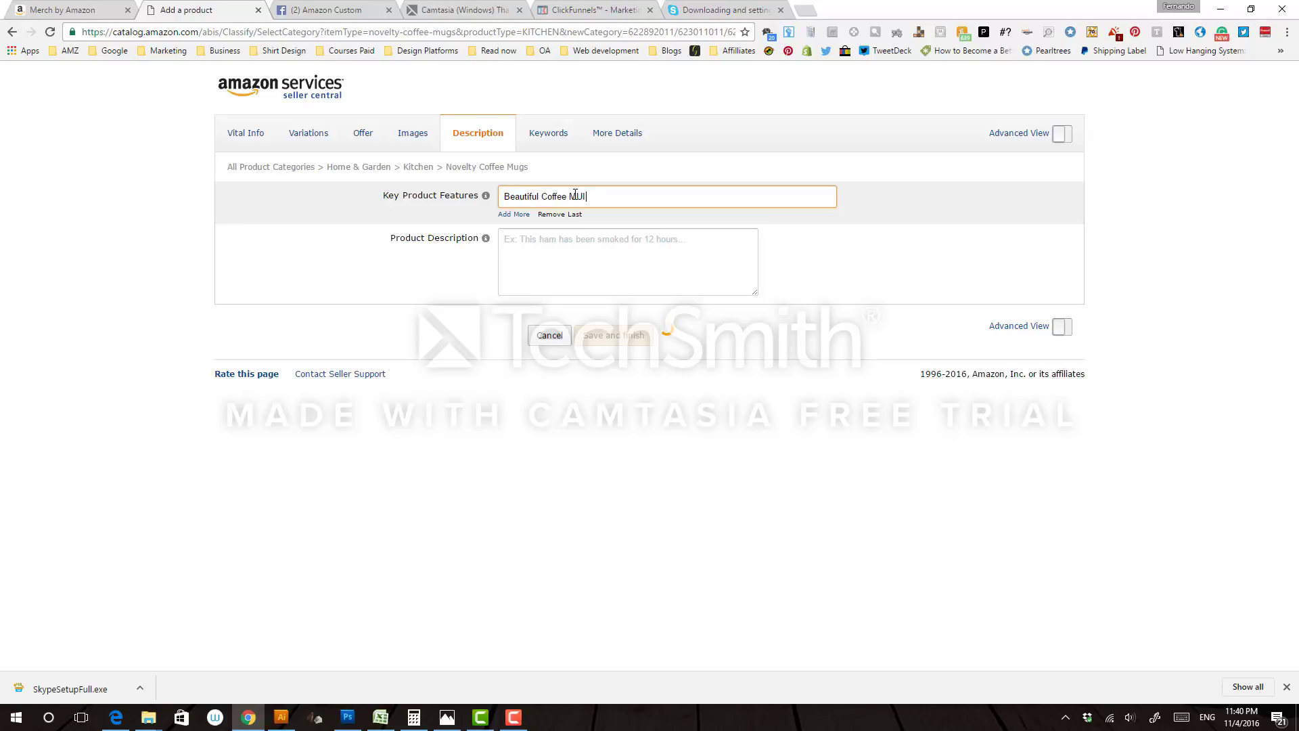
Write the product description "Add a phrase for your loved one.".
{"action": "key", "text": "Tab"}
{"action": "key", "text": "Tab"}
{"action": "key", "text": "Tab"}
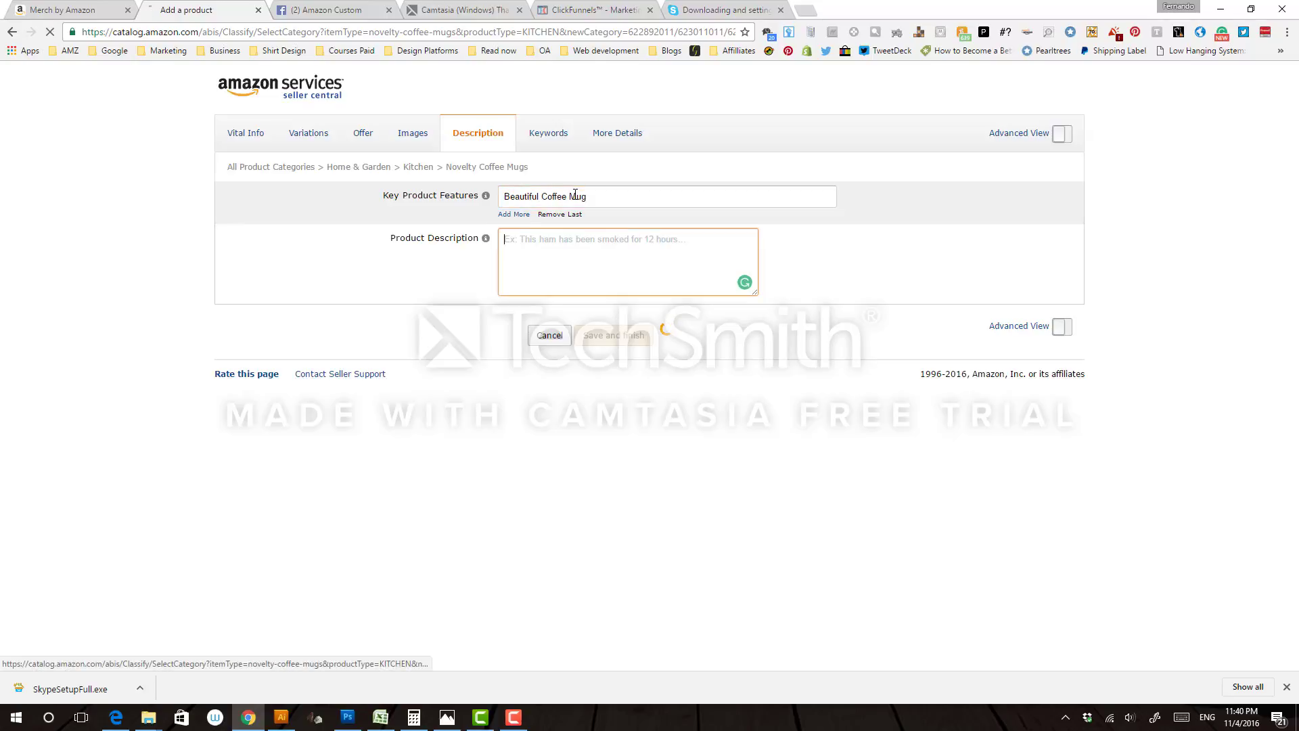
{"action": "type", "text": "Add"}
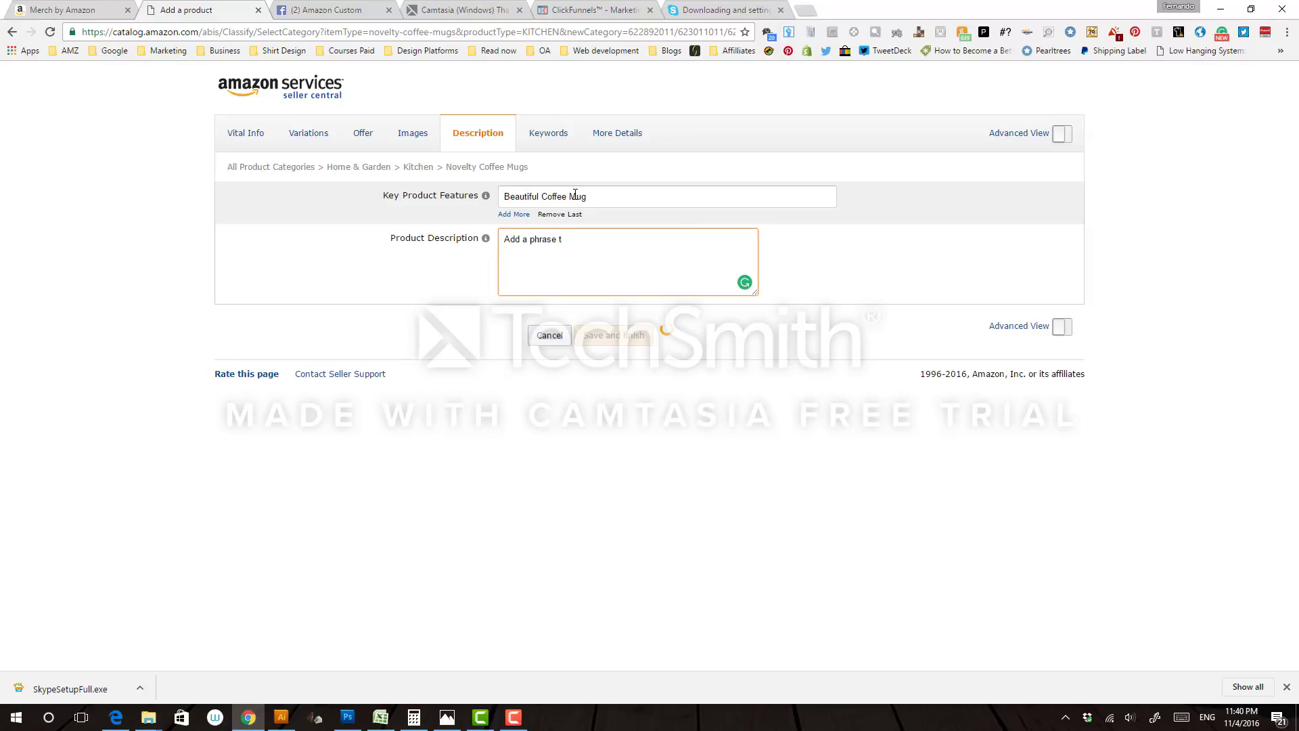
{"action": "type", "text": " a phrase t"}
{"action": "key", "text": "BackSpace"}
{"action": "type", "text": "for your loved one."}
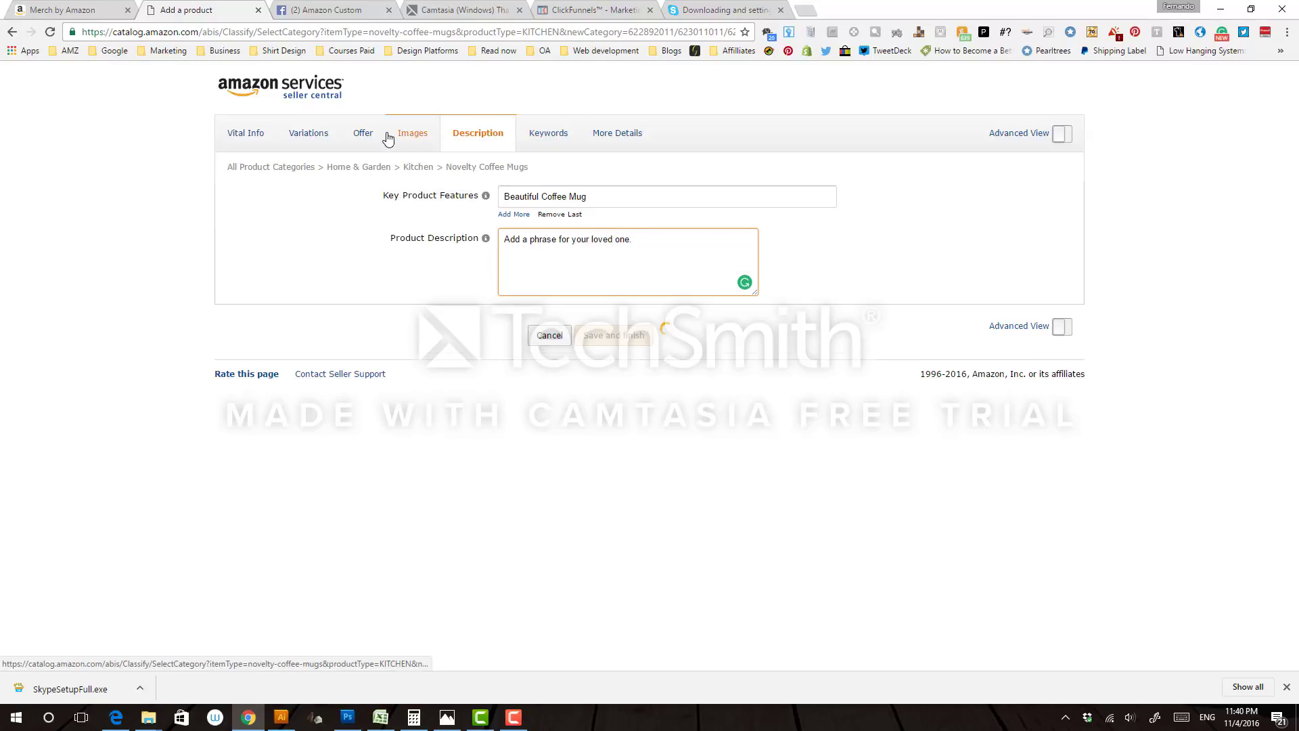
Leave the keywords empty, save and finish the listing, and reload the inventory list.
{"action": "left_click", "coordinate": [549, 135]}
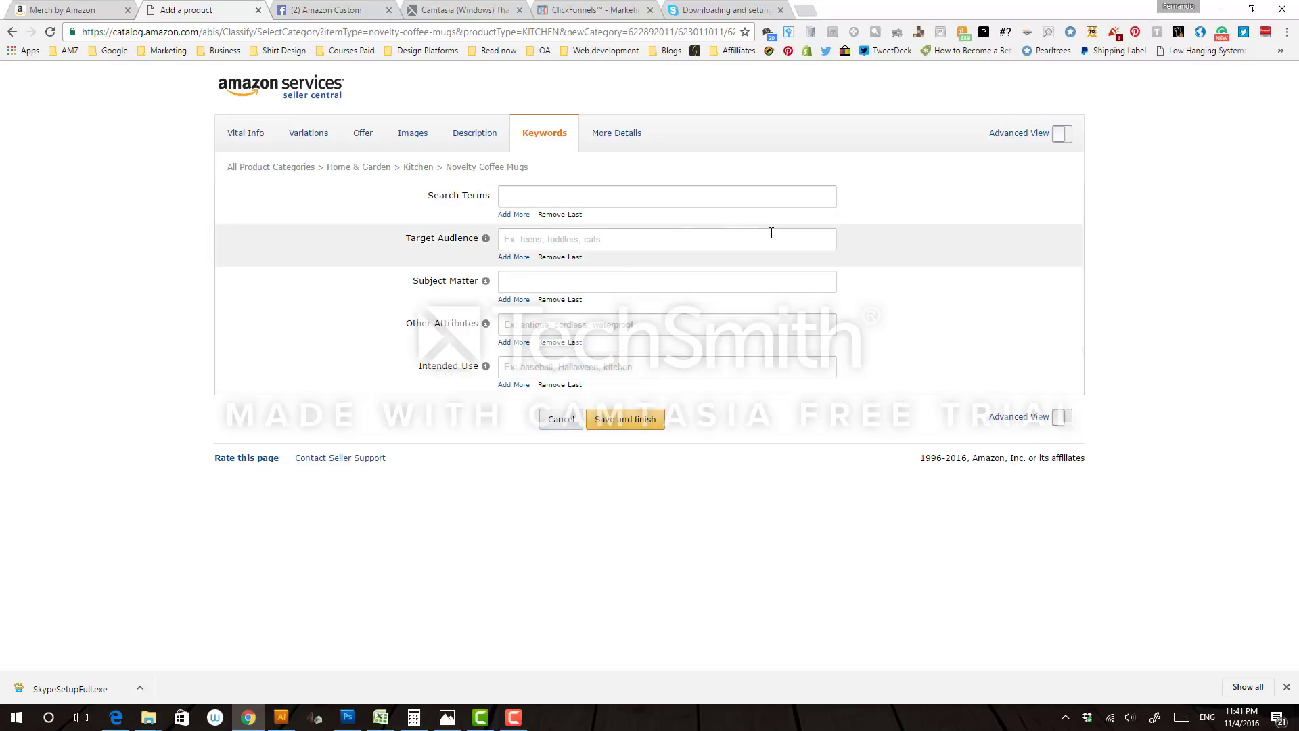
{"action": "left_click", "coordinate": [628, 420]}
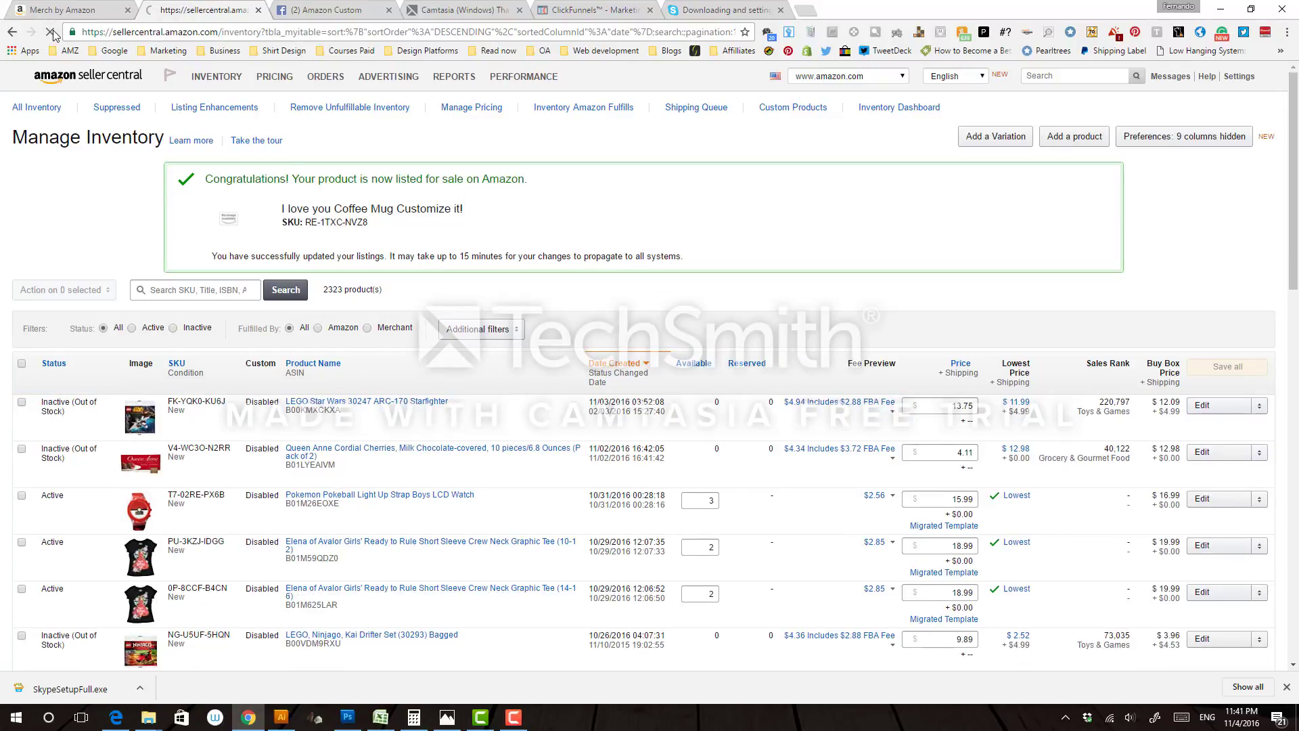
{"action": "key", "text": "F5"}
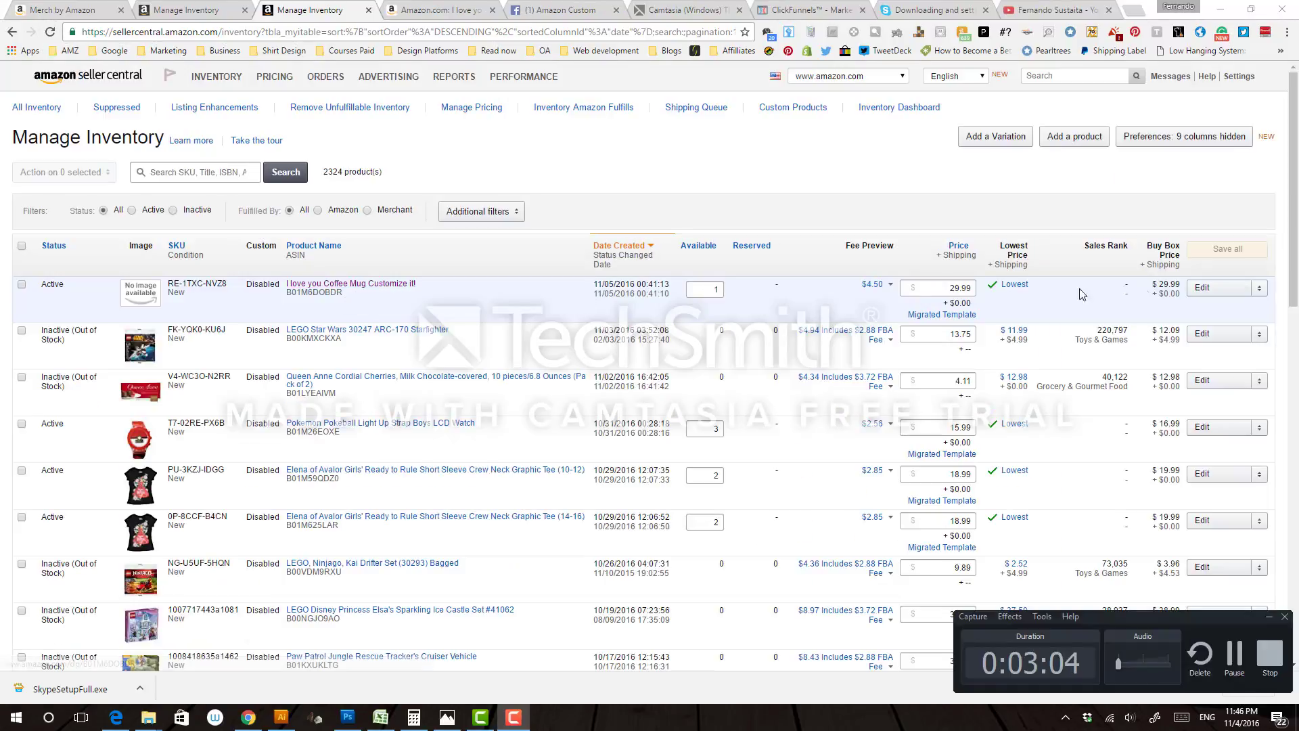
Open the customization information of the "I love you Coffee Mug Customize it!" listing for editing.
{"action": "left_click", "coordinate": [1260, 290]}
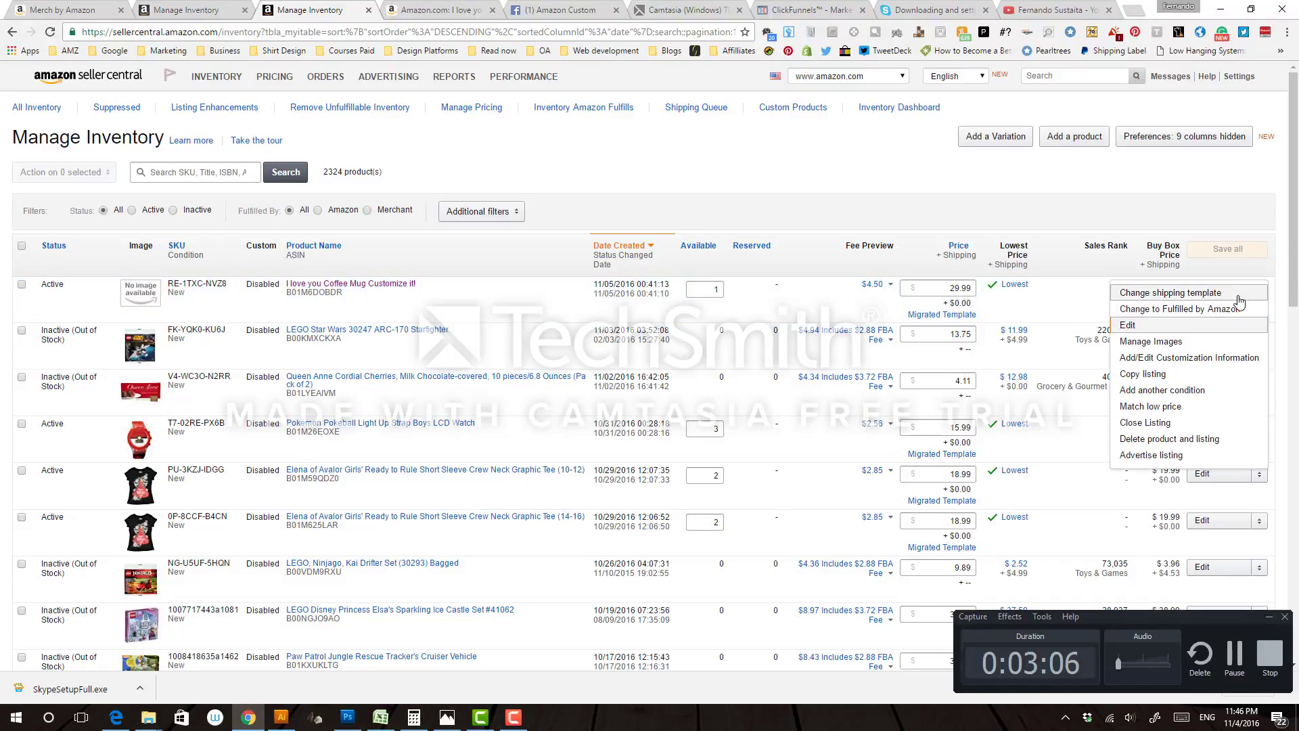
{"action": "left_click", "coordinate": [1174, 359]}
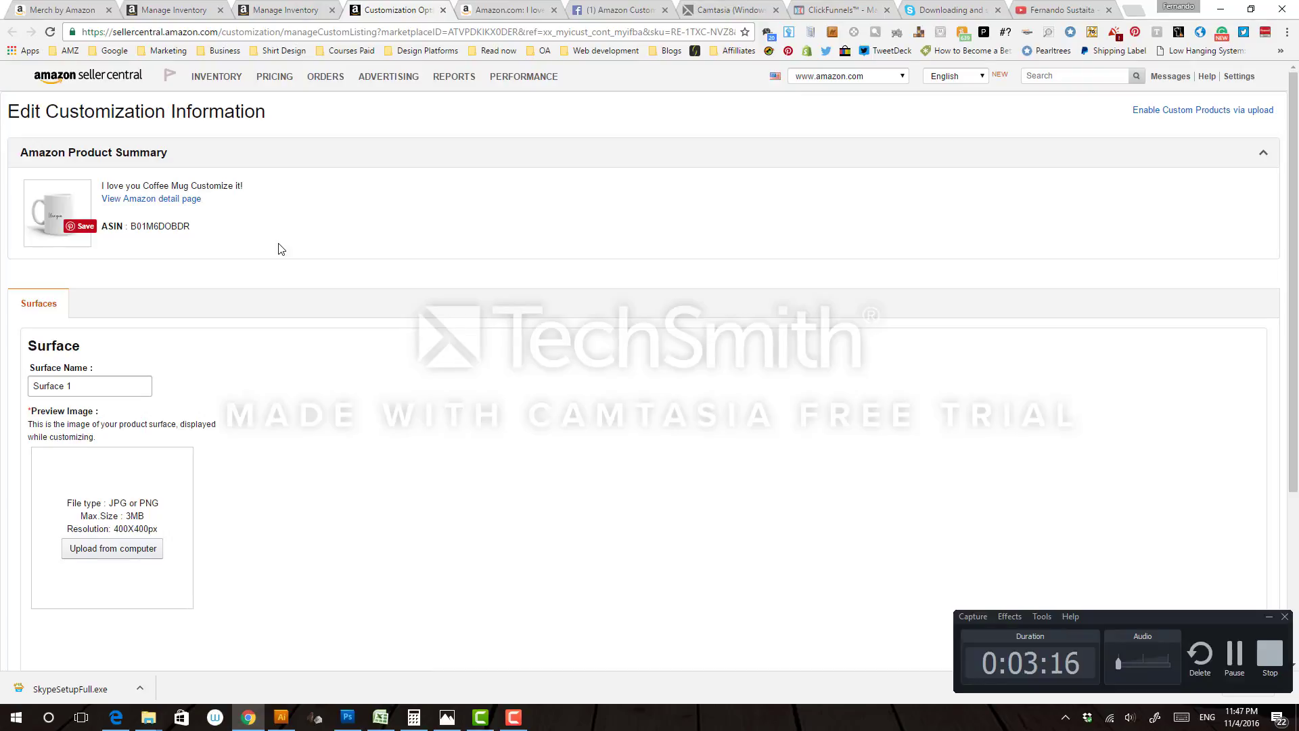
Upload the "I love you" lettering image from the Merch Material folder as the surface's preview image.
{"action": "scroll", "coordinate": [281, 250], "scroll_direction": "down", "scroll_amount": 1}
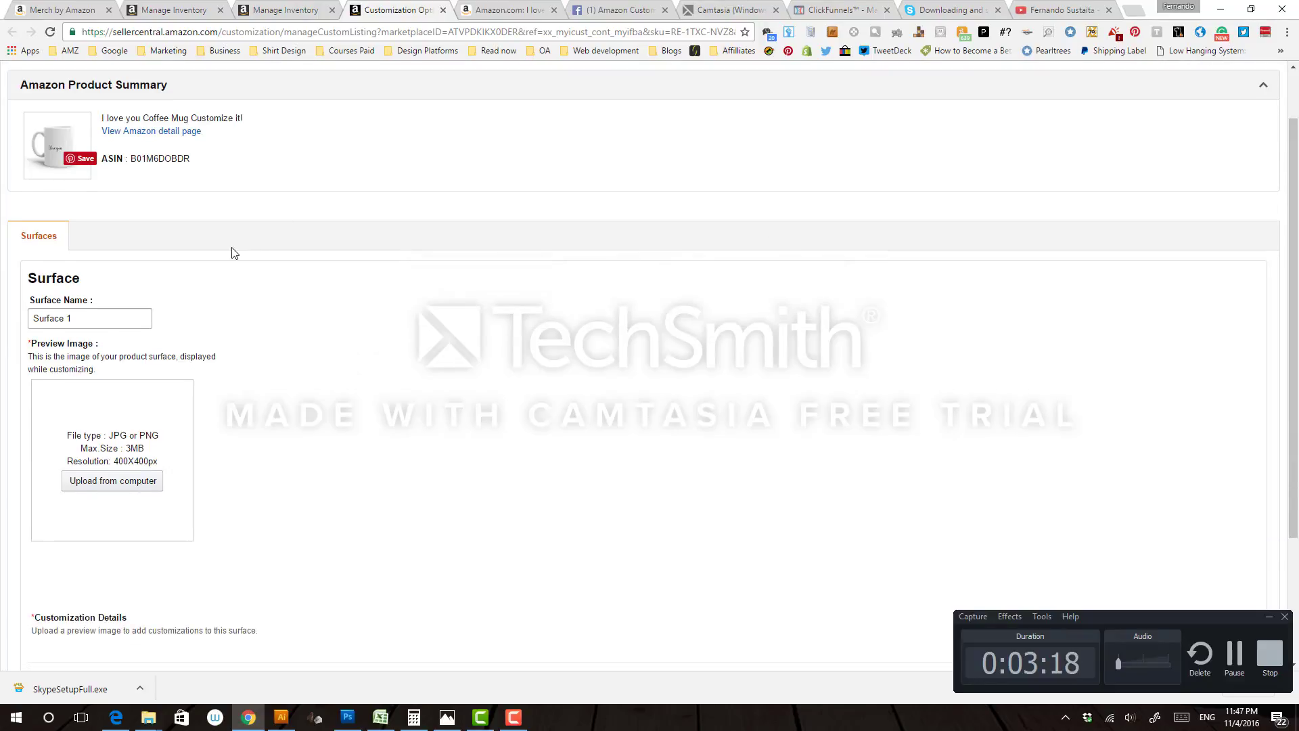
{"action": "left_click", "coordinate": [138, 483]}
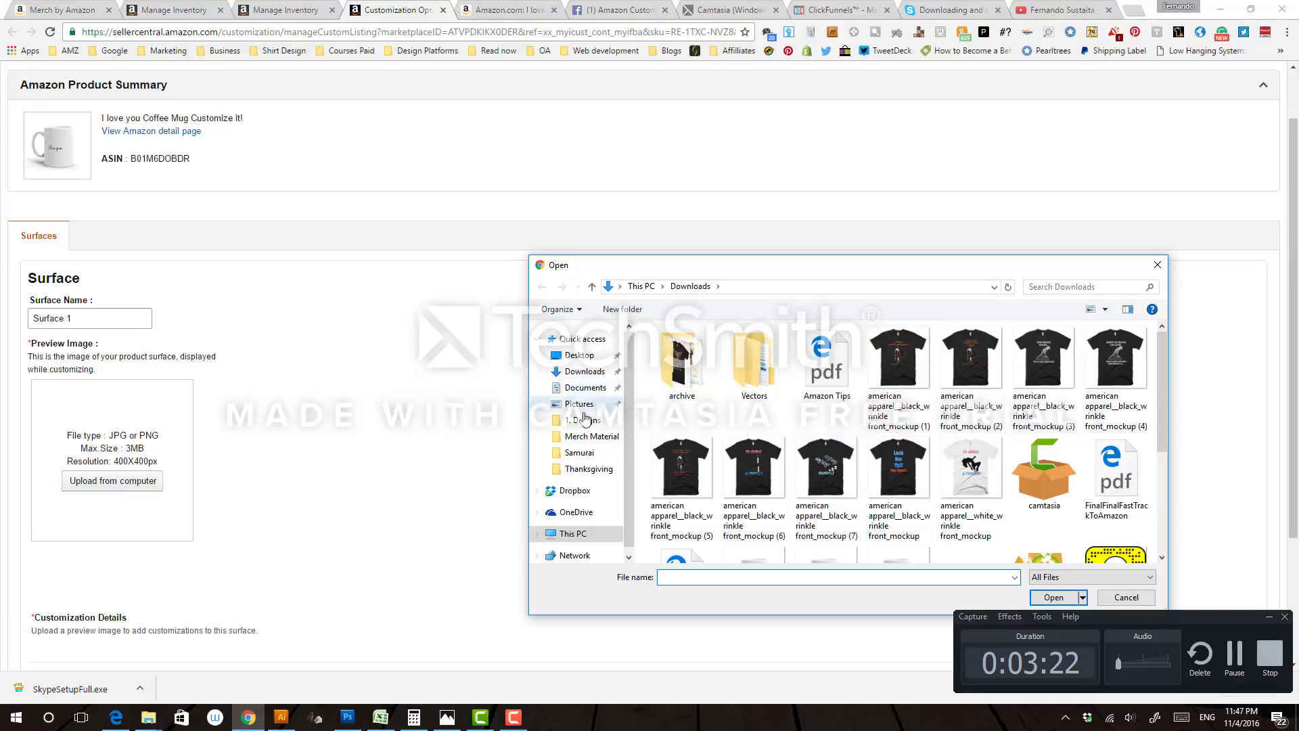
{"action": "left_click", "coordinate": [592, 436]}
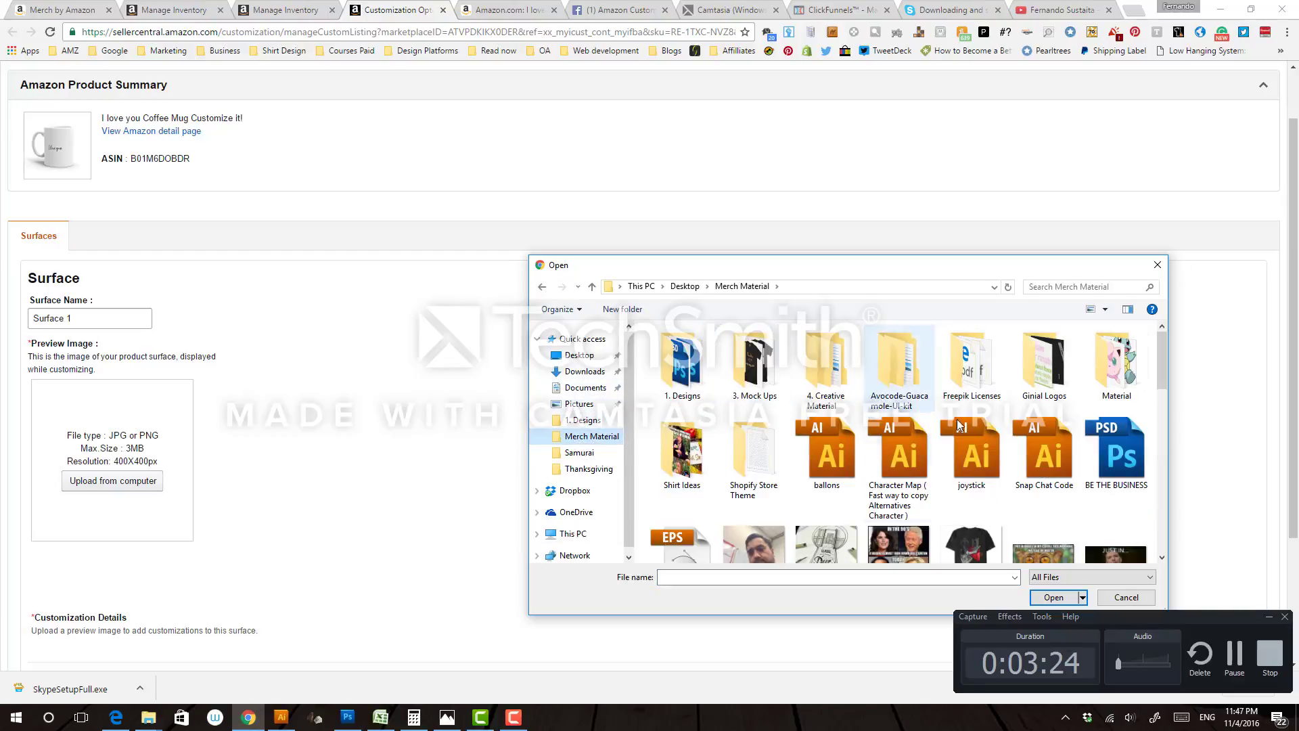
{"action": "scroll", "coordinate": [1019, 446], "scroll_direction": "down", "scroll_amount": 5}
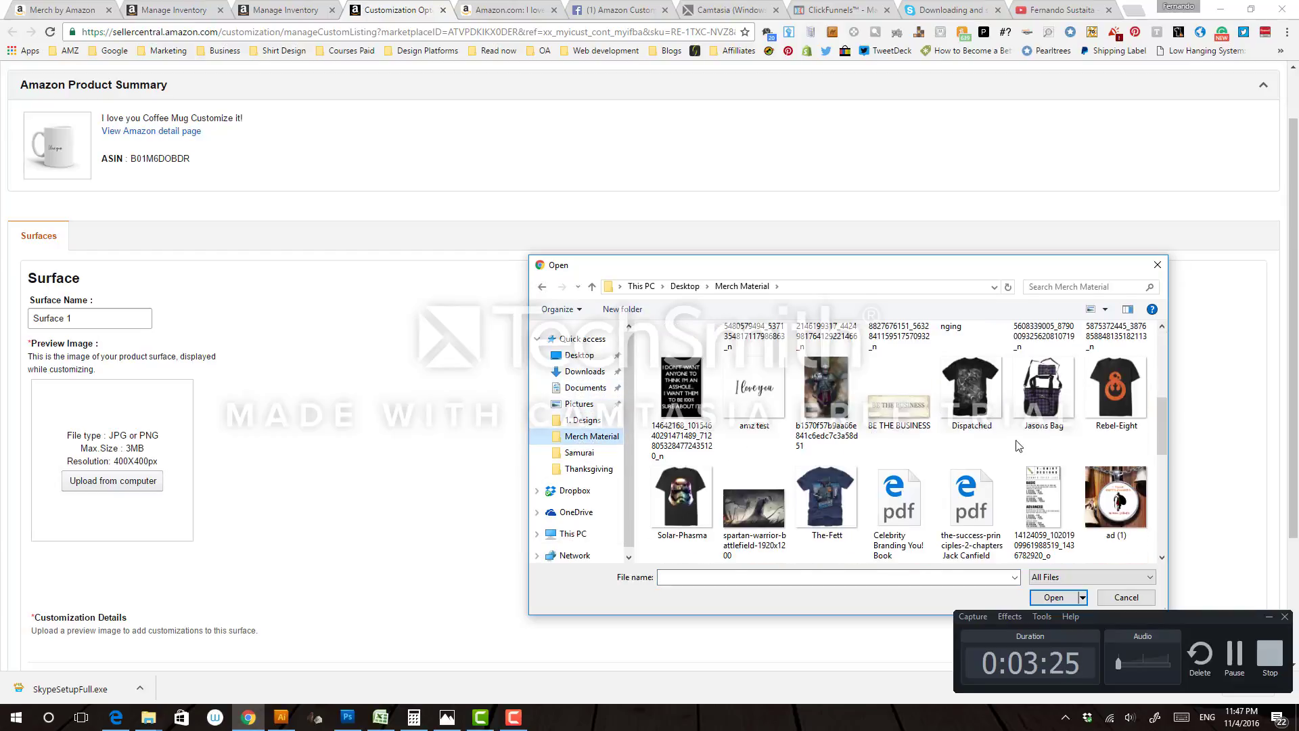
{"action": "double_click", "coordinate": [747, 395]}
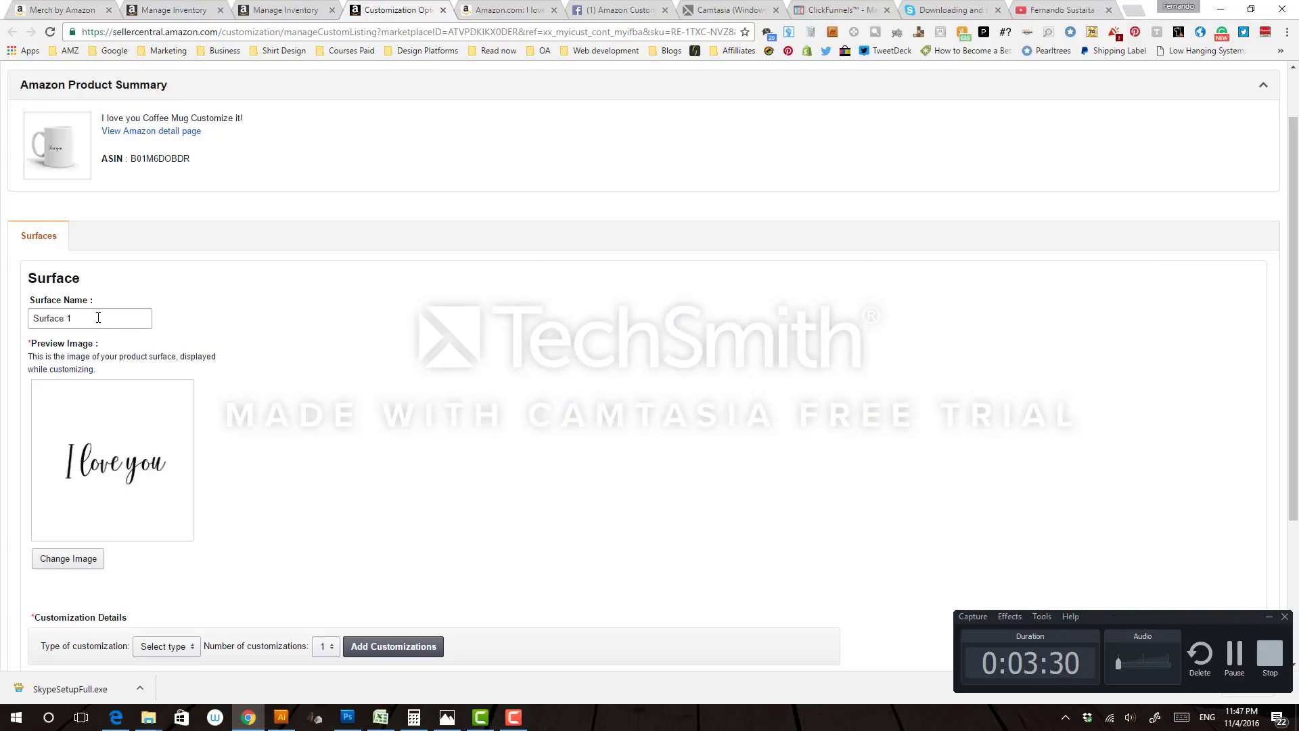
Rename the surface to "Place Phrase Here".
{"action": "left_click_drag", "start_coordinate": [98, 318], "coordinate": [27, 327]}
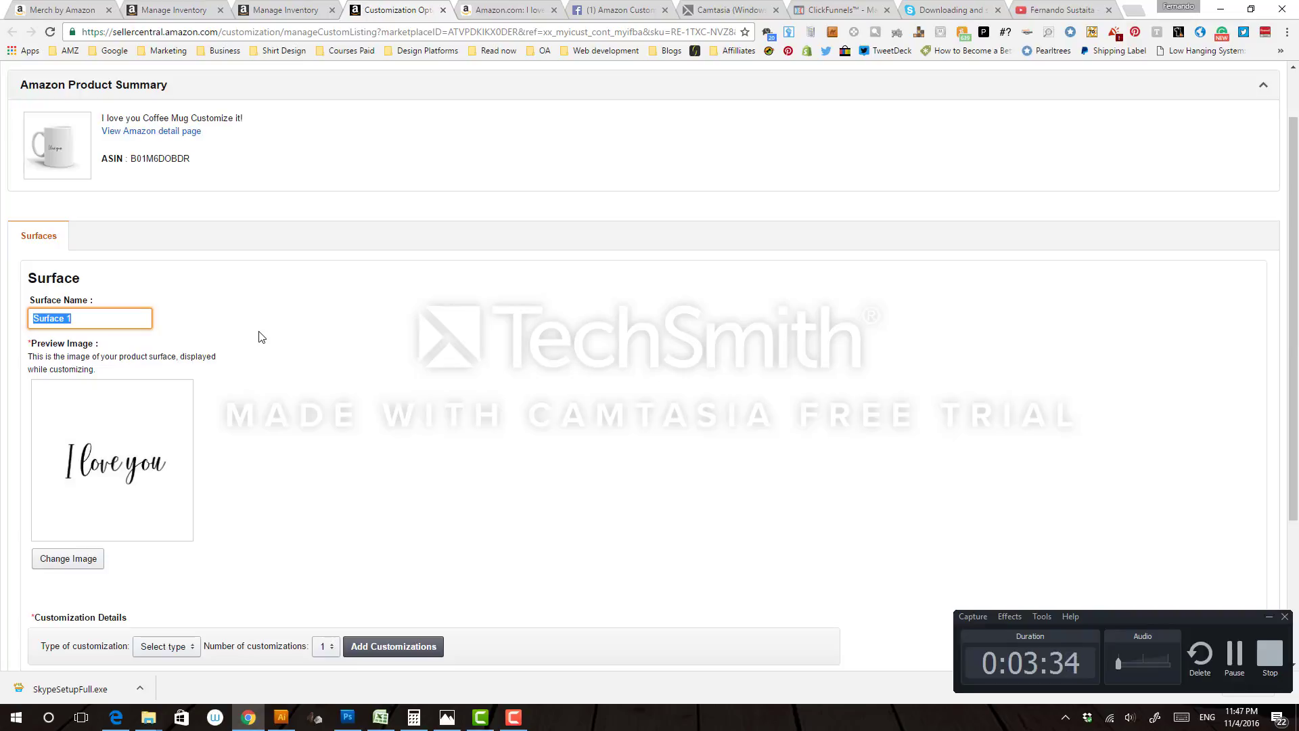
{"action": "type", "text": "Place"}
{"action": "type", "text": " F"}
{"action": "type", "text": "Ph"}
{"action": "key", "text": "BackSpace"}
{"action": "type", "text": "W"}
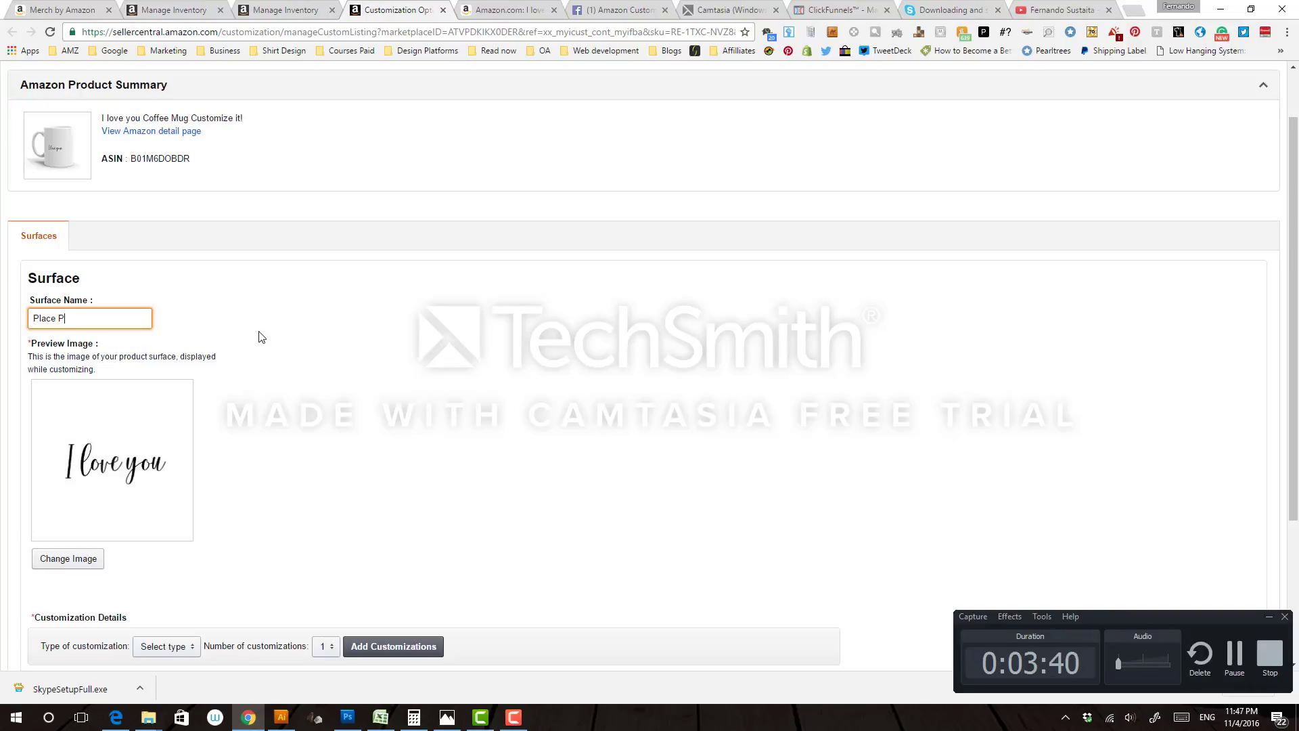
{"action": "type", "text": "hrase Here"}
{"action": "left_click", "coordinate": [311, 325]}
Add one text customization to the surface's customization details.
{"action": "scroll", "coordinate": [331, 450], "scroll_direction": "down", "scroll_amount": 2}
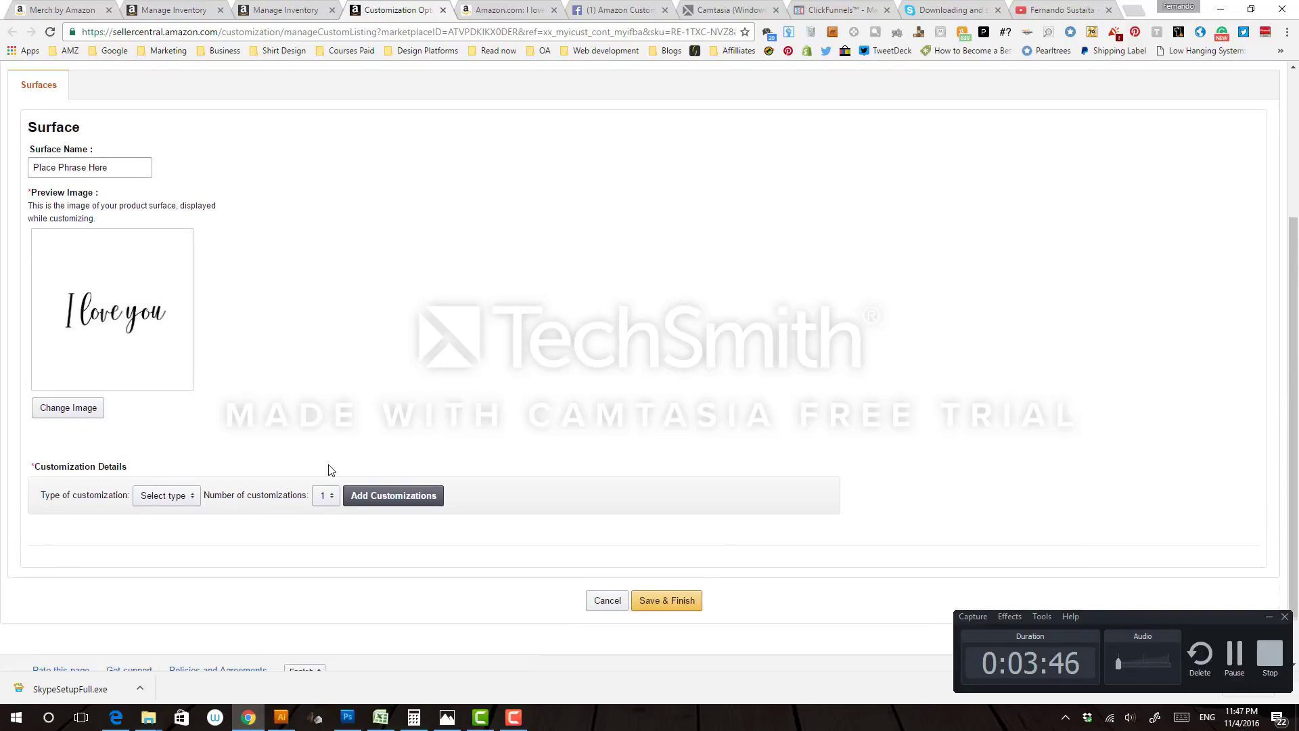
{"action": "scroll", "coordinate": [331, 469], "scroll_direction": "down", "scroll_amount": 1}
{"action": "left_click", "coordinate": [167, 443]}
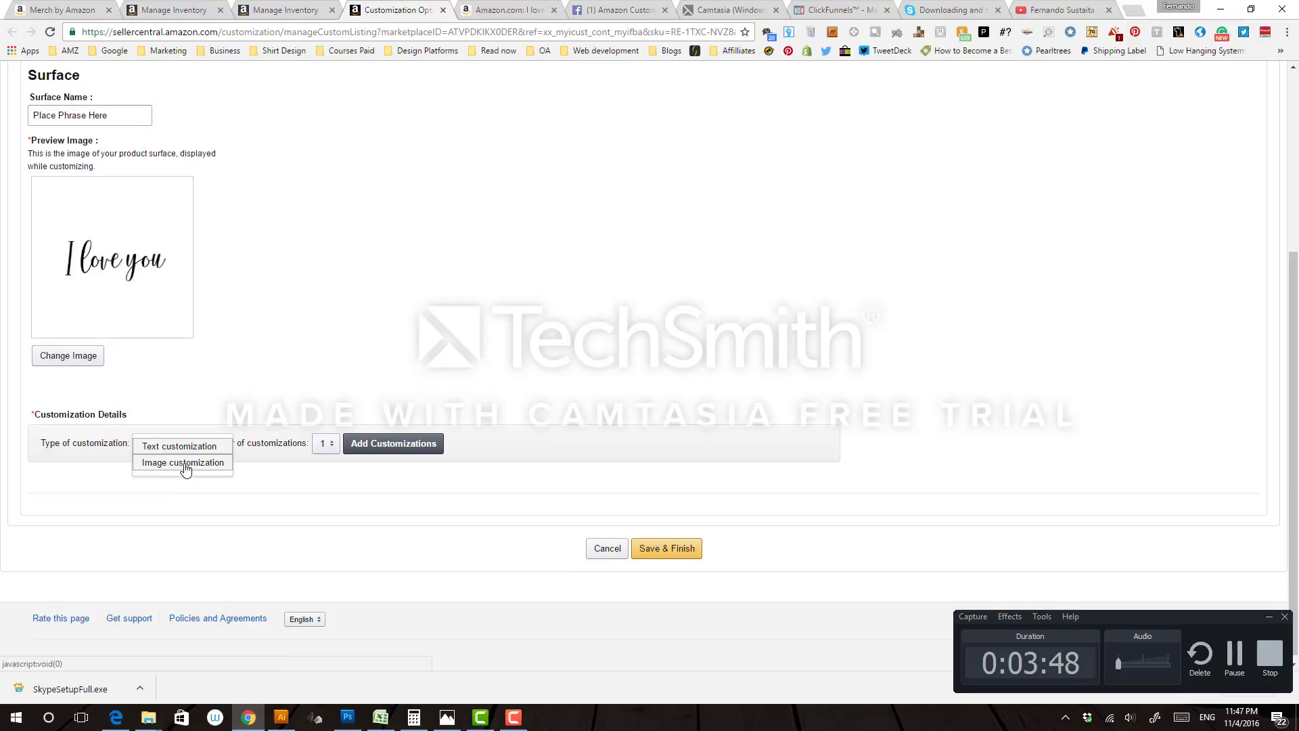
{"action": "left_click", "coordinate": [185, 465]}
{"action": "left_click", "coordinate": [191, 450]}
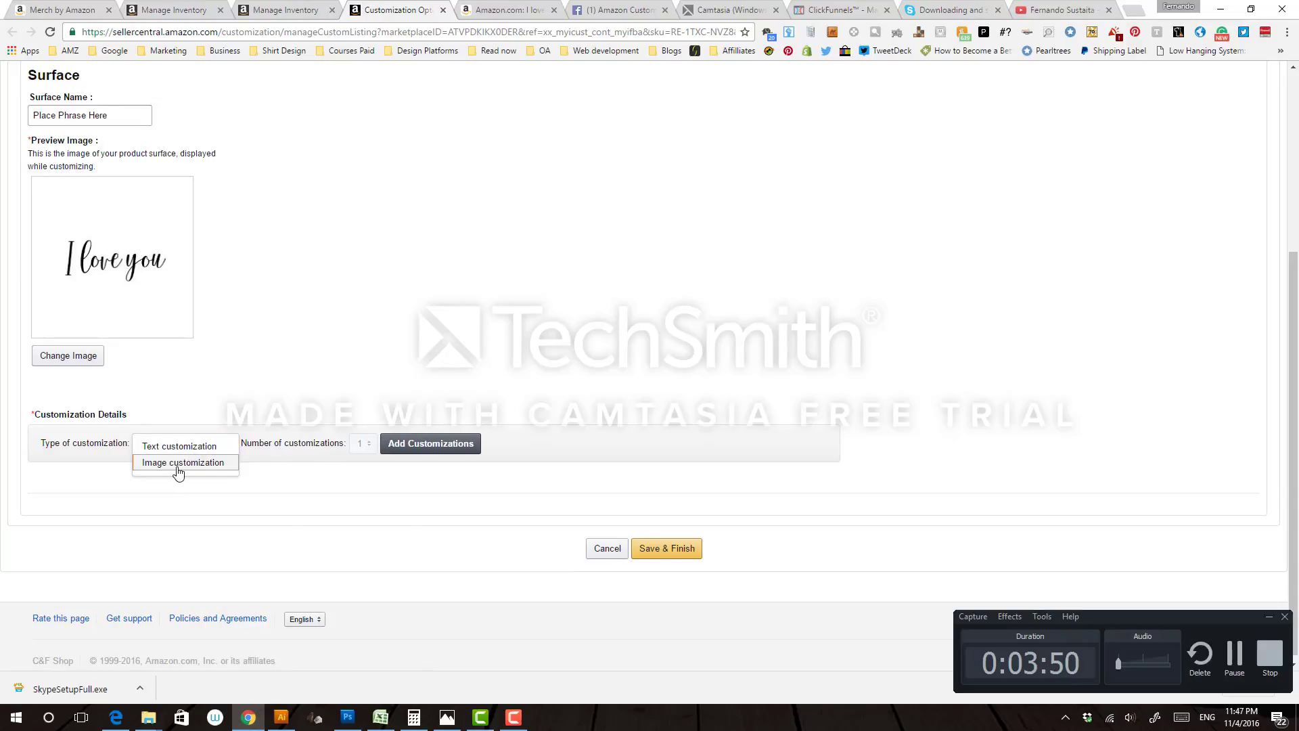
{"action": "left_click", "coordinate": [180, 448]}
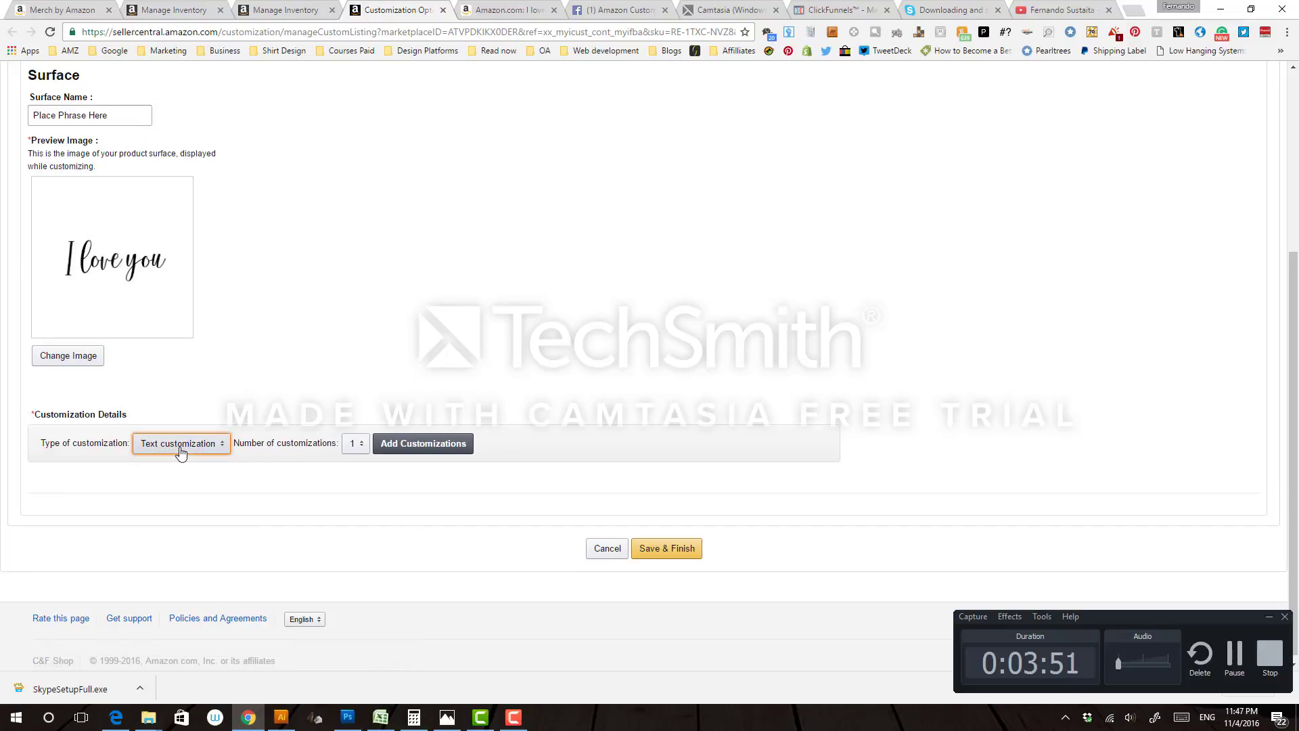
{"action": "left_click", "coordinate": [420, 446]}
Draw a print area of about 330 x 97 px above the "I love you" lettering and position it at about X 41, Y 44.
{"action": "scroll", "coordinate": [426, 339], "scroll_direction": "down", "scroll_amount": 3}
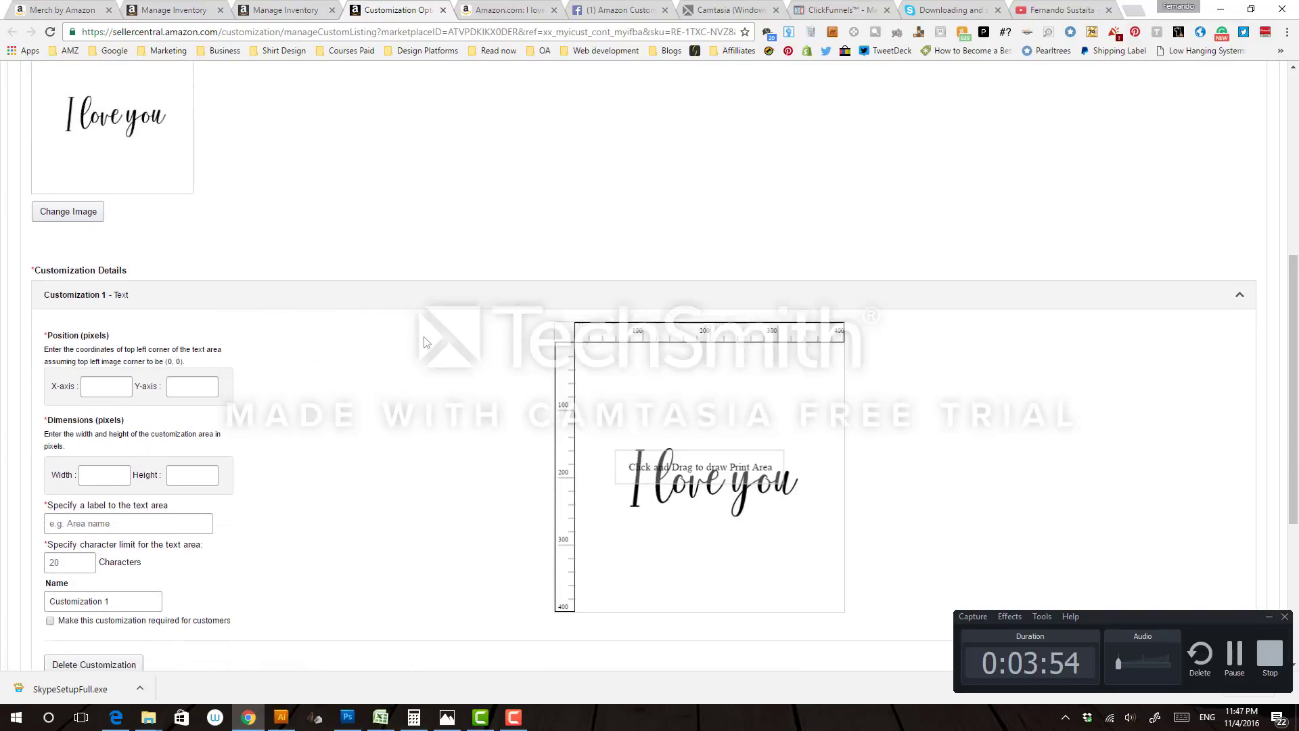
{"action": "scroll", "coordinate": [426, 341], "scroll_direction": "down", "scroll_amount": 1}
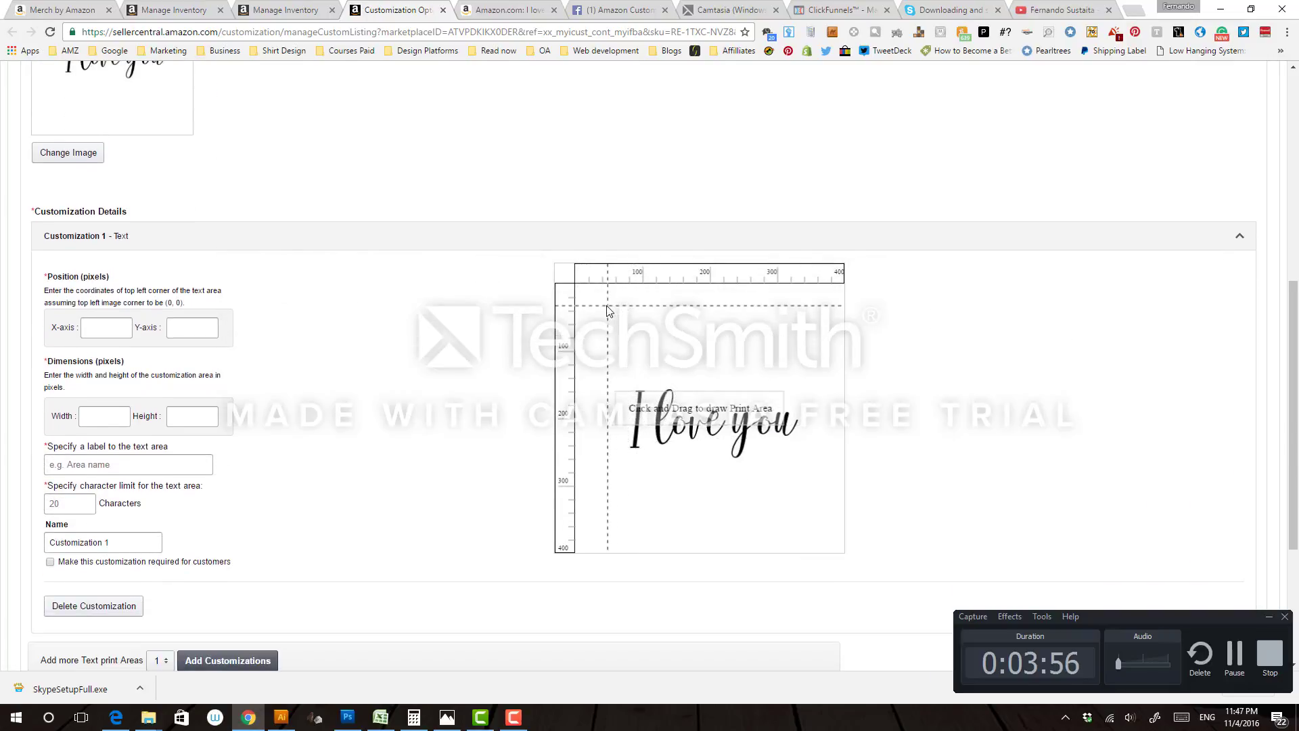
{"action": "left_click_drag", "start_coordinate": [607, 307], "coordinate": [828, 370]}
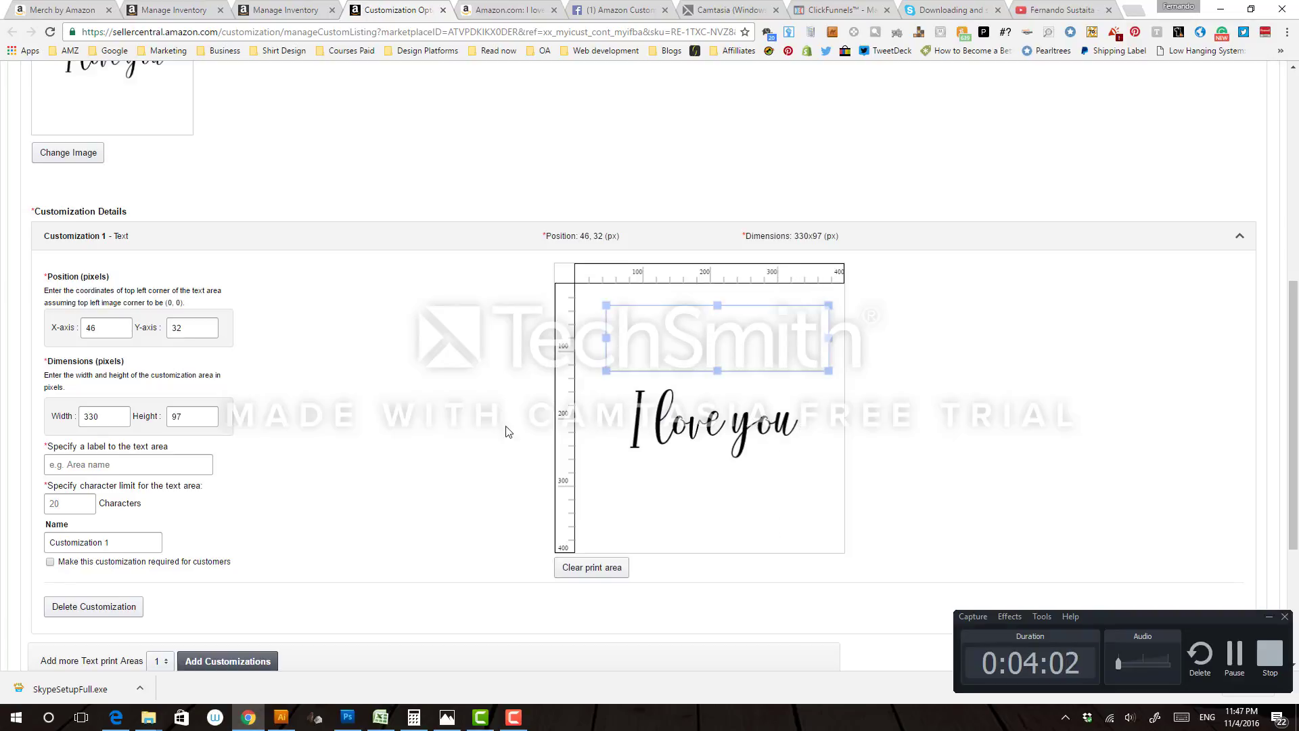
{"action": "left_click_drag", "start_coordinate": [698, 350], "coordinate": [695, 359]}
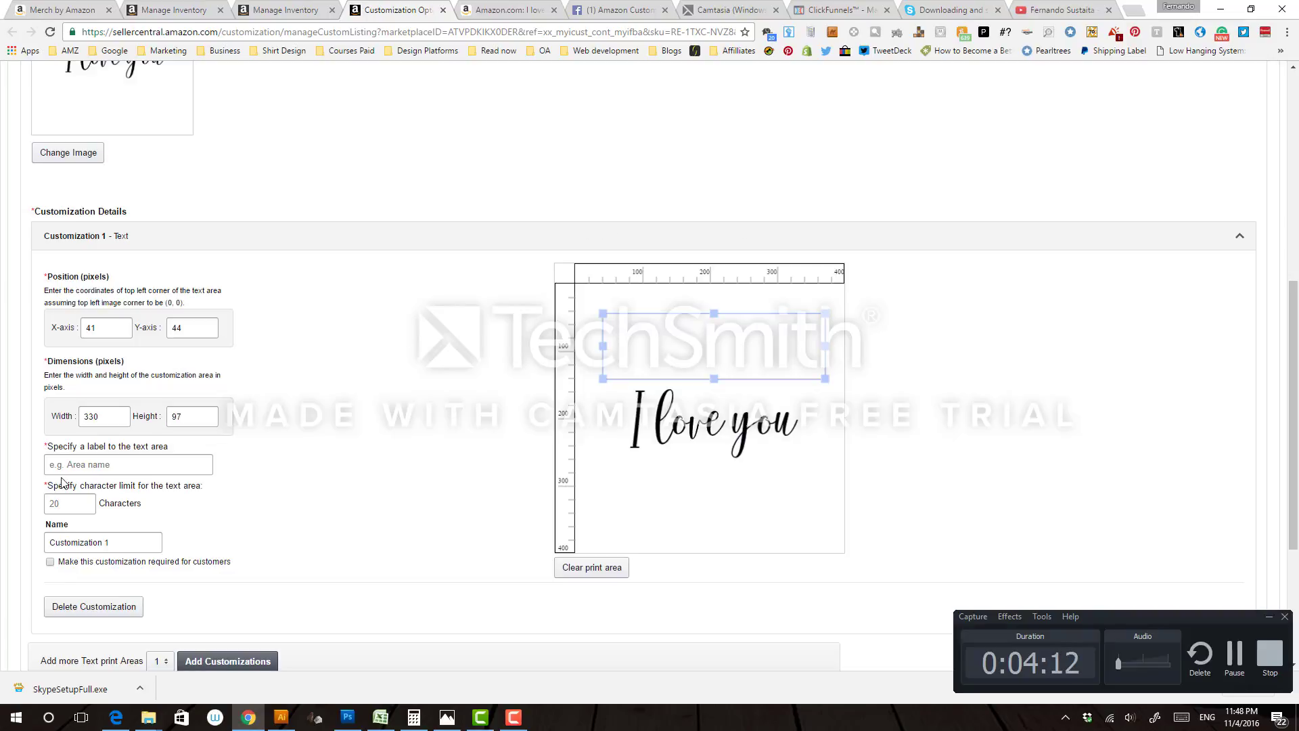
Label the text area "Your Name Here".
{"action": "left_click", "coordinate": [80, 463]}
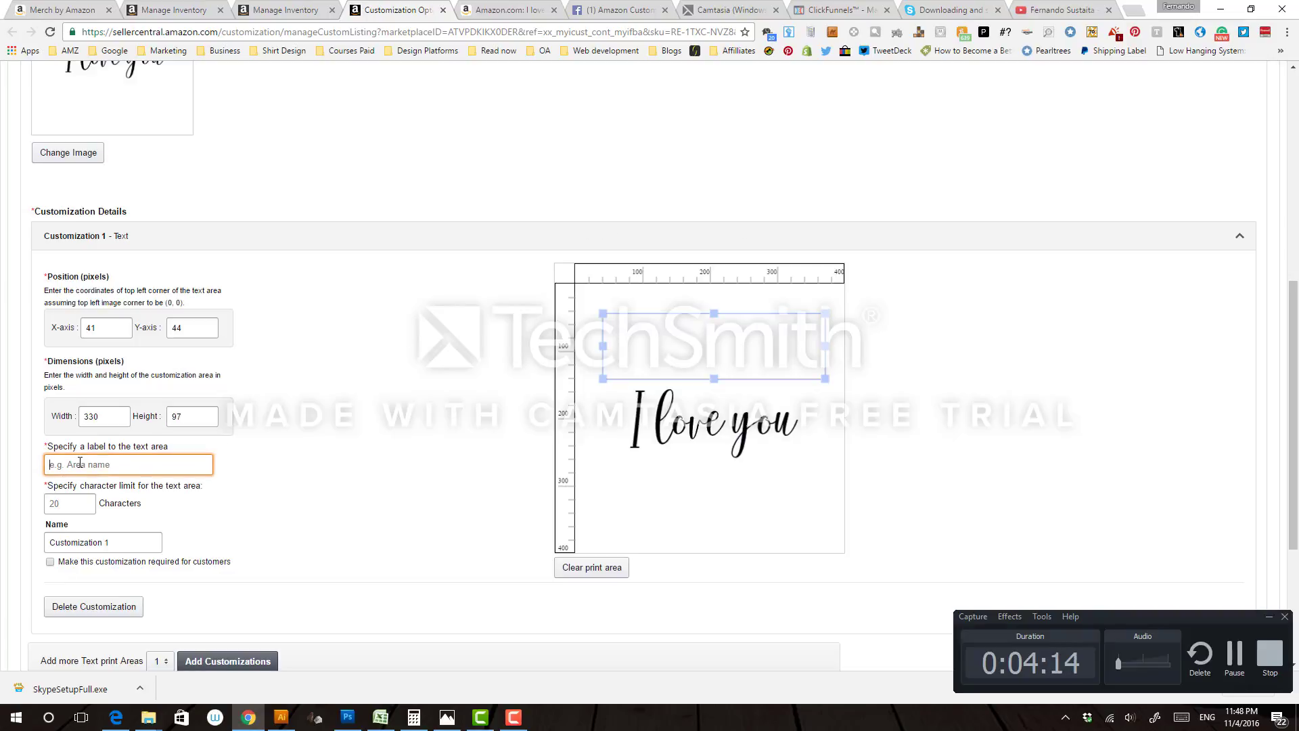
{"action": "type", "text": "Youe"}
{"action": "key", "text": "BackSpace"}
{"action": "key", "text": "BackSpace"}
{"action": "type", "text": "uu"}
{"action": "type", "text": "e "}
{"action": "type", "text": "r B"}
{"action": "key", "text": "BackSpace"}
{"action": "key", "text": "BackSpace"}
{"action": "type", "text": "na"}
{"action": "key", "text": "BackSpace"}
{"action": "key", "text": "BackSpace"}
{"action": "type", "text": "Naame Here"}
{"action": "left_click", "coordinate": [274, 528]}
Open the font settings and select all the listed fonts: Verdana, Helvetica, Georgia and Arial.
{"action": "scroll", "coordinate": [274, 527], "scroll_direction": "down", "scroll_amount": 2}
{"action": "scroll", "coordinate": [188, 405], "scroll_direction": "up", "scroll_amount": 3}
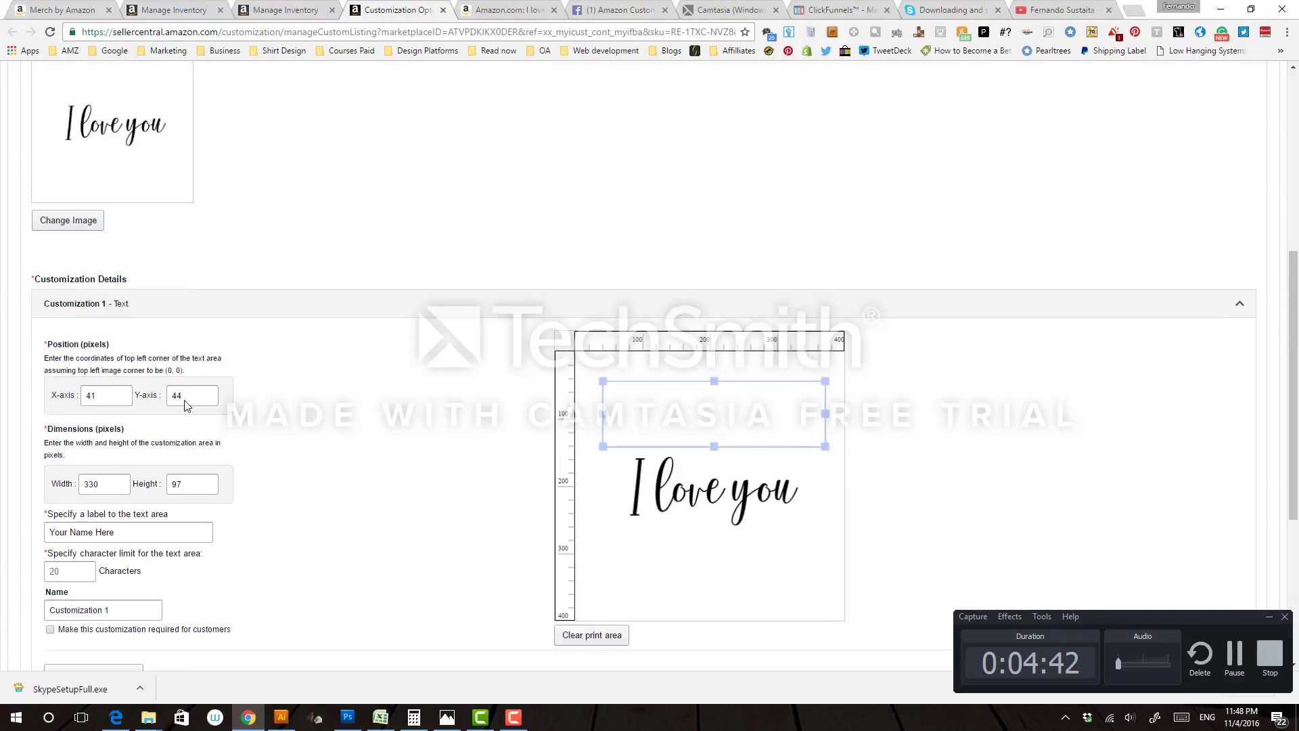
{"action": "scroll", "coordinate": [284, 325], "scroll_direction": "down", "scroll_amount": 2}
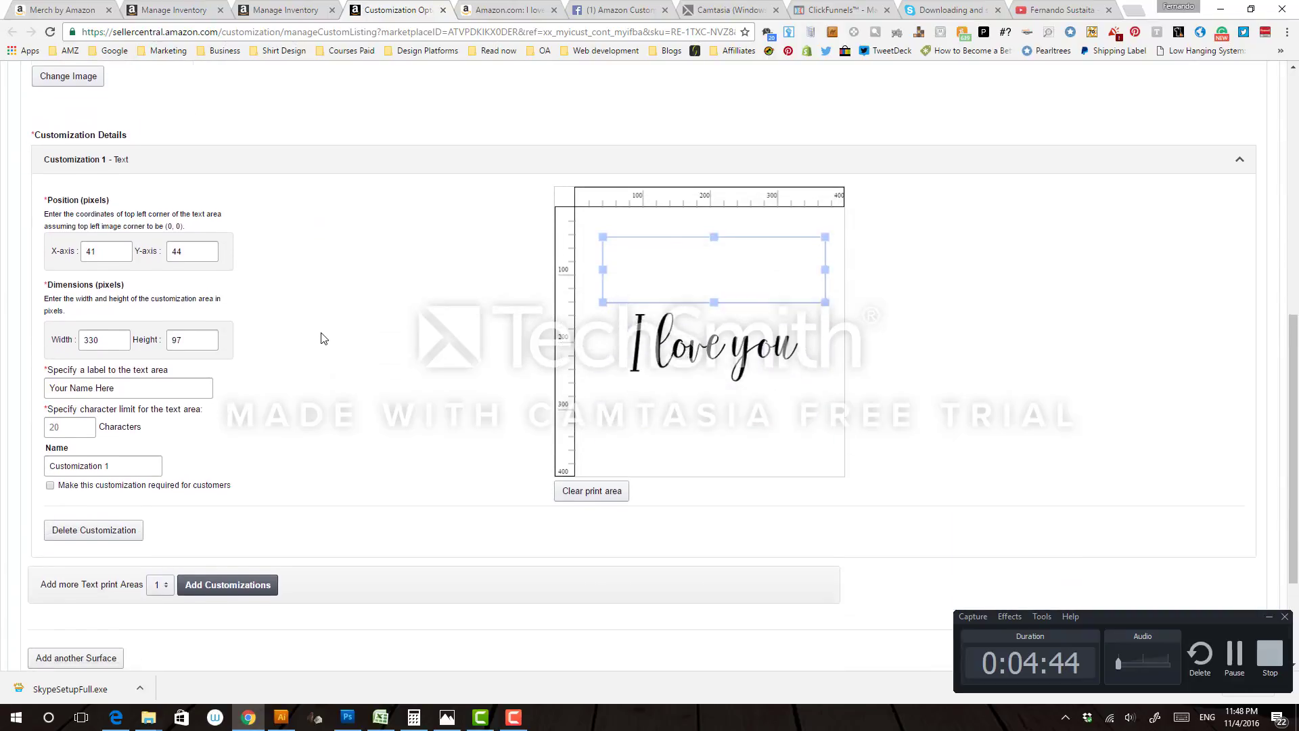
{"action": "scroll", "coordinate": [321, 339], "scroll_direction": "down", "scroll_amount": 1}
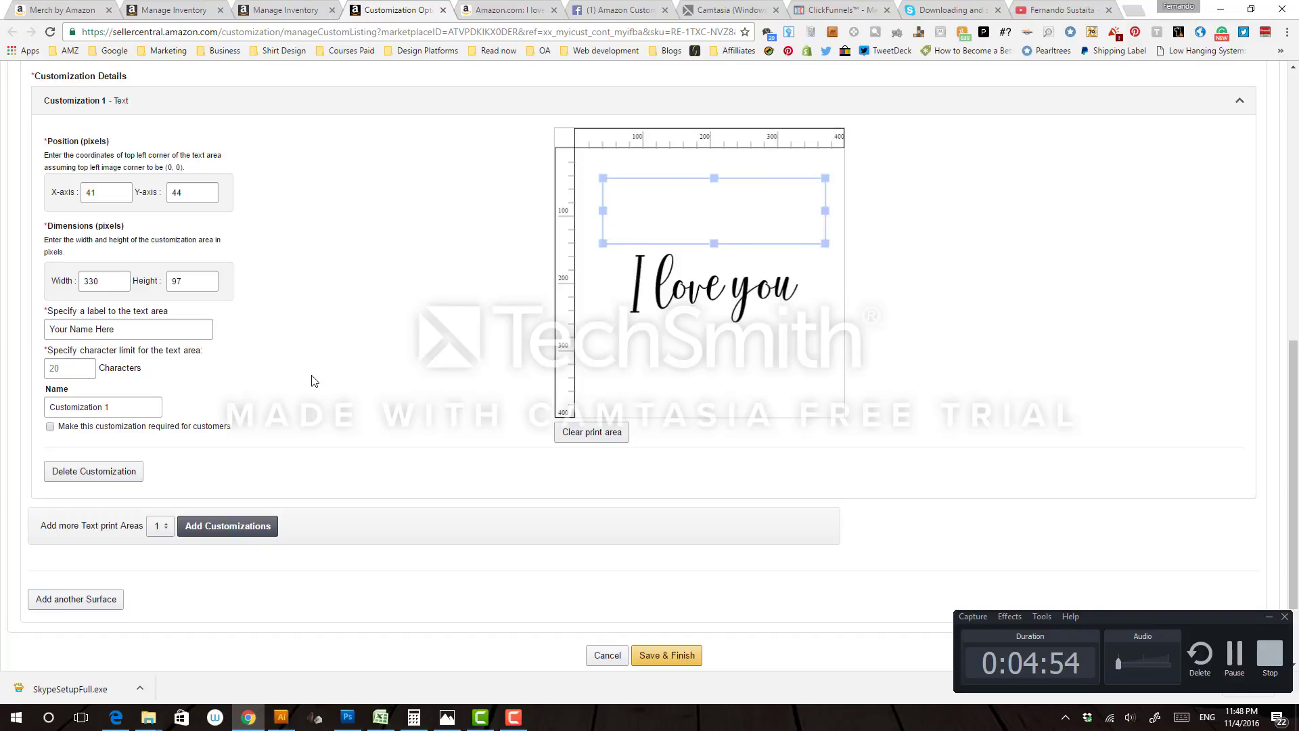
{"action": "scroll", "coordinate": [312, 381], "scroll_direction": "up", "scroll_amount": 4}
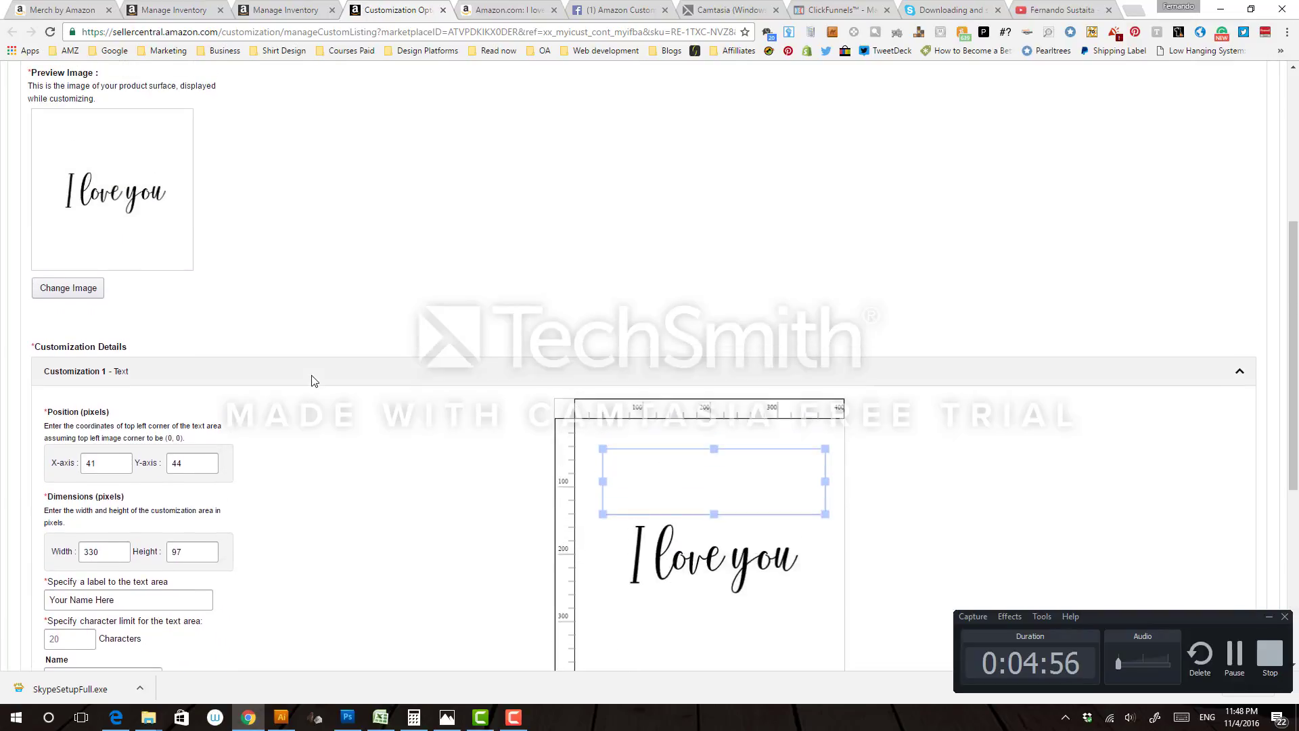
{"action": "scroll", "coordinate": [311, 381], "scroll_direction": "up", "scroll_amount": 3}
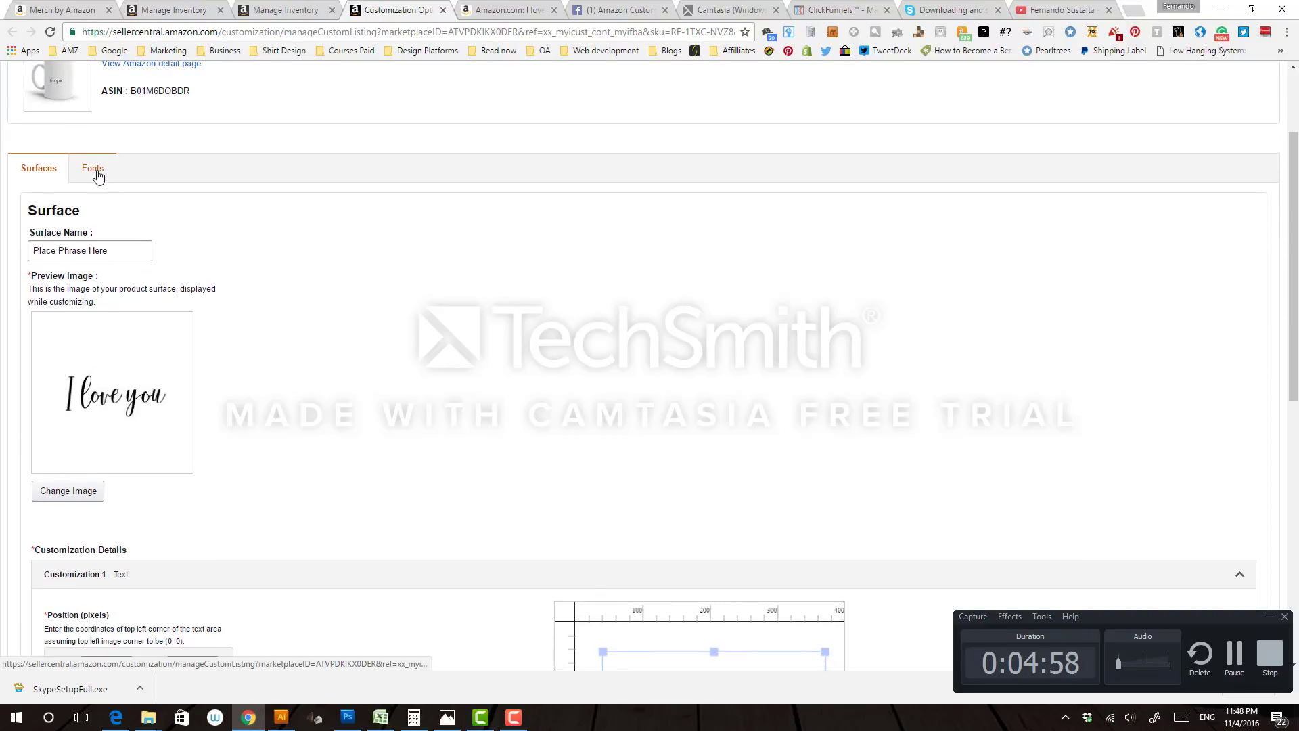
{"action": "left_click", "coordinate": [92, 170]}
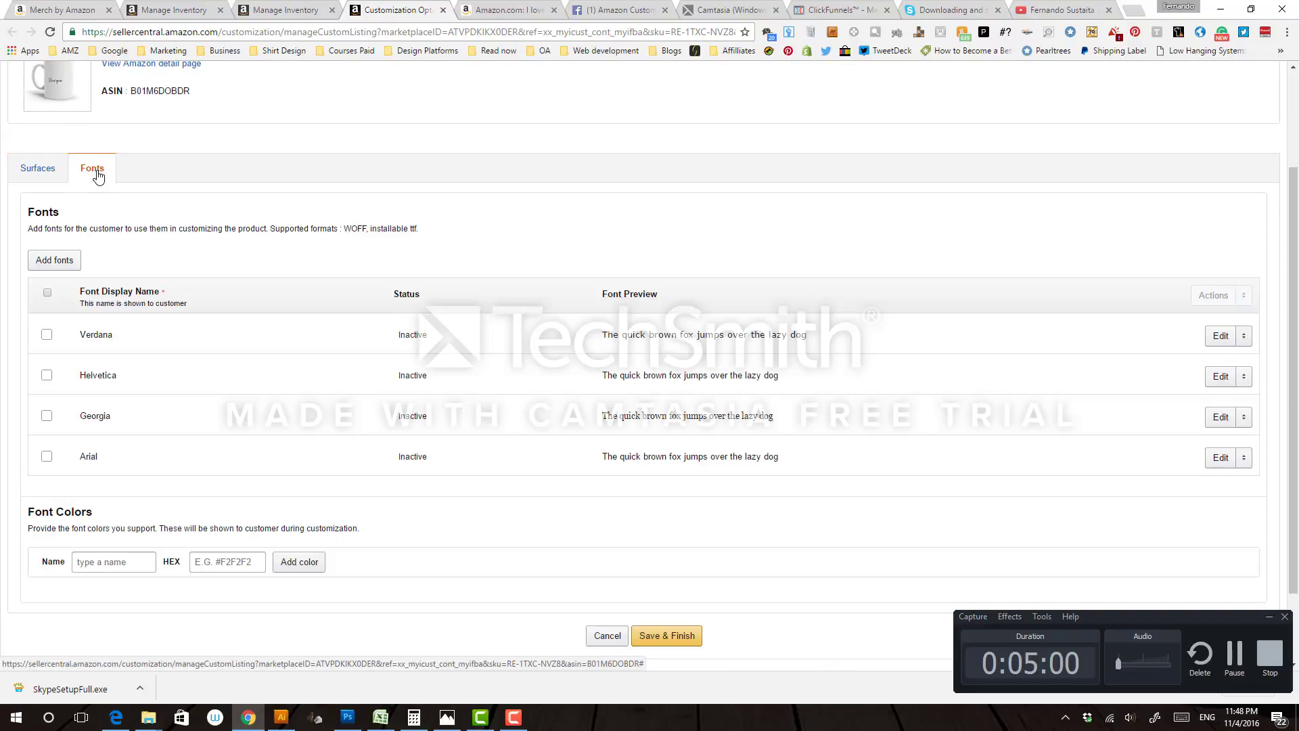
{"action": "left_click", "coordinate": [47, 293]}
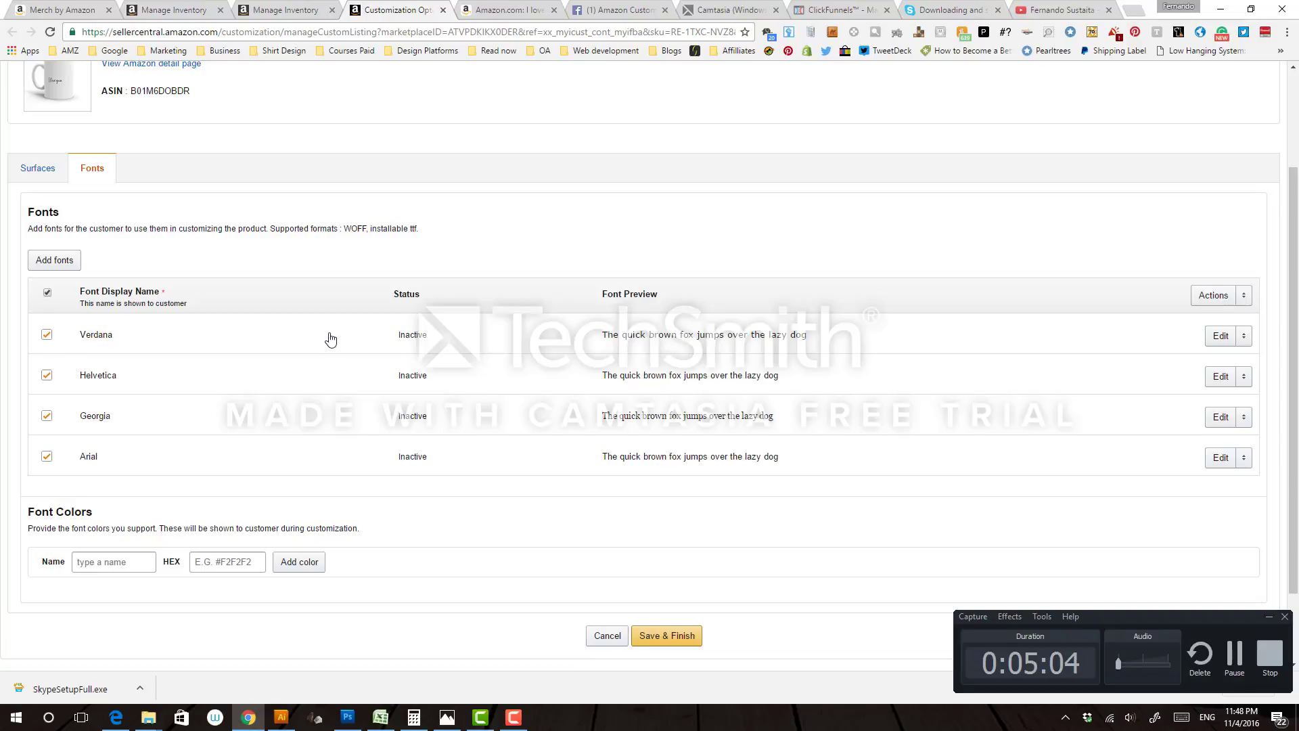
{"action": "left_click", "coordinate": [53, 262]}
Add a font color named "Black" with the hex value 000000.
{"action": "left_click", "coordinate": [209, 562]}
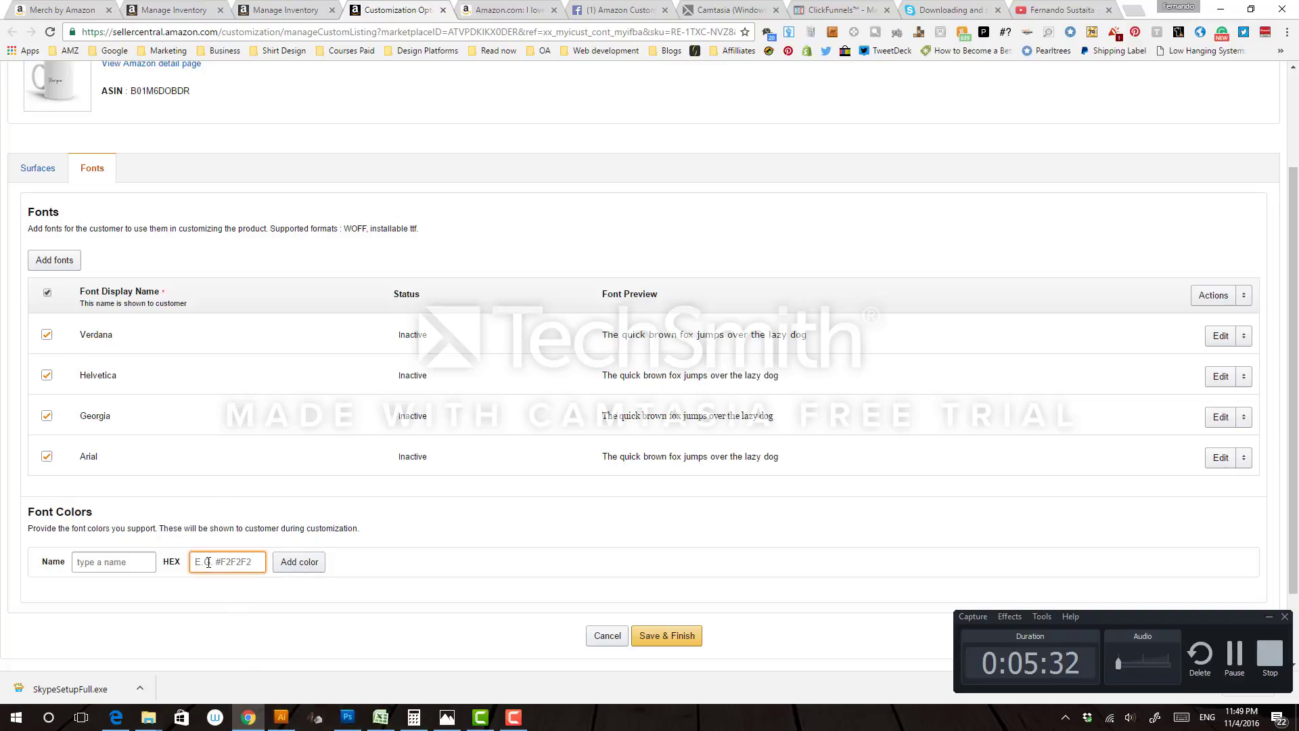
{"action": "type", "text": "000000"}
{"action": "left_click", "coordinate": [127, 562]}
{"action": "type", "text": "Blac"}
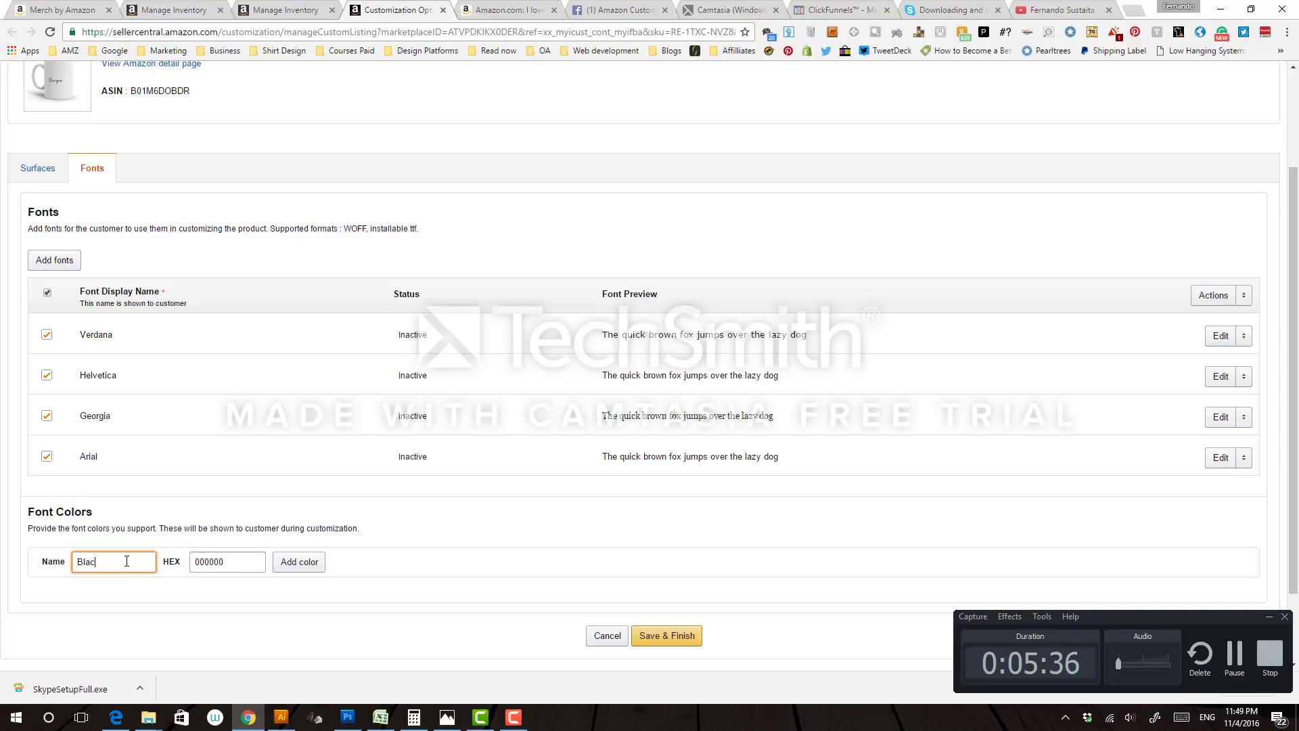
{"action": "type", "text": "k"}
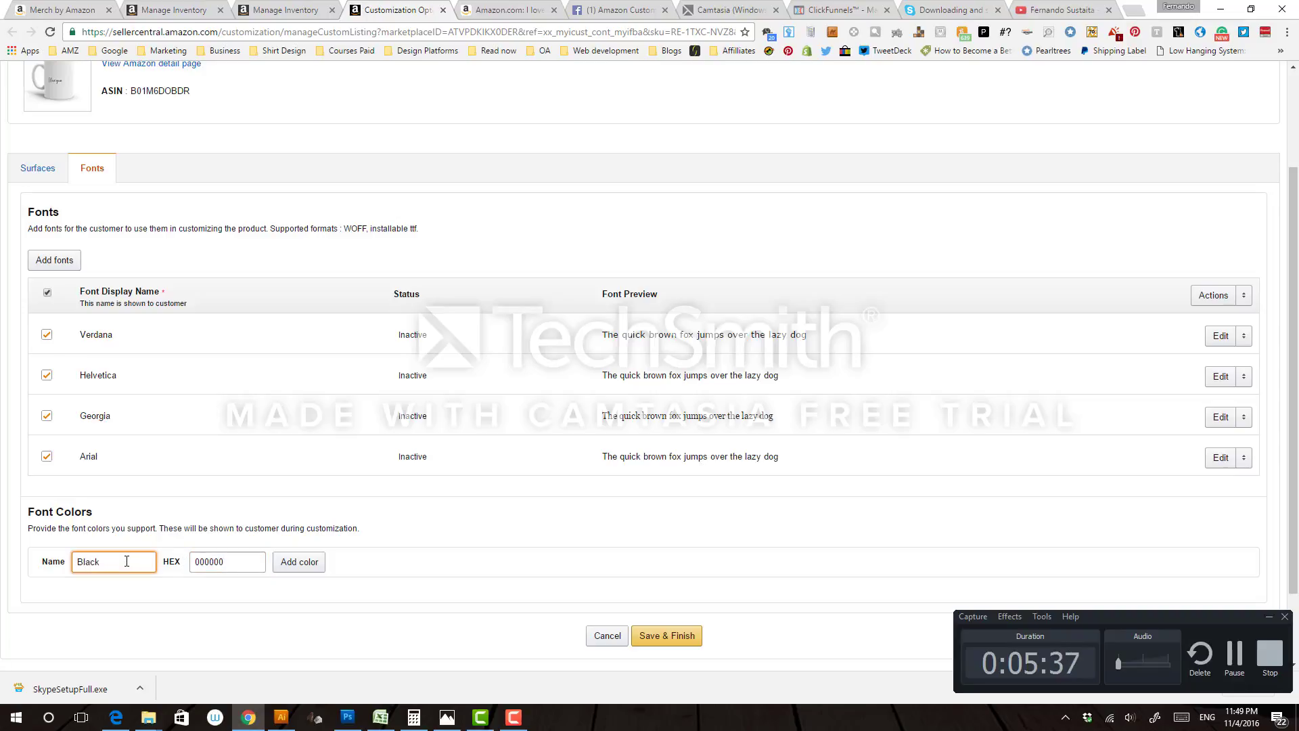
{"action": "left_click", "coordinate": [292, 563]}
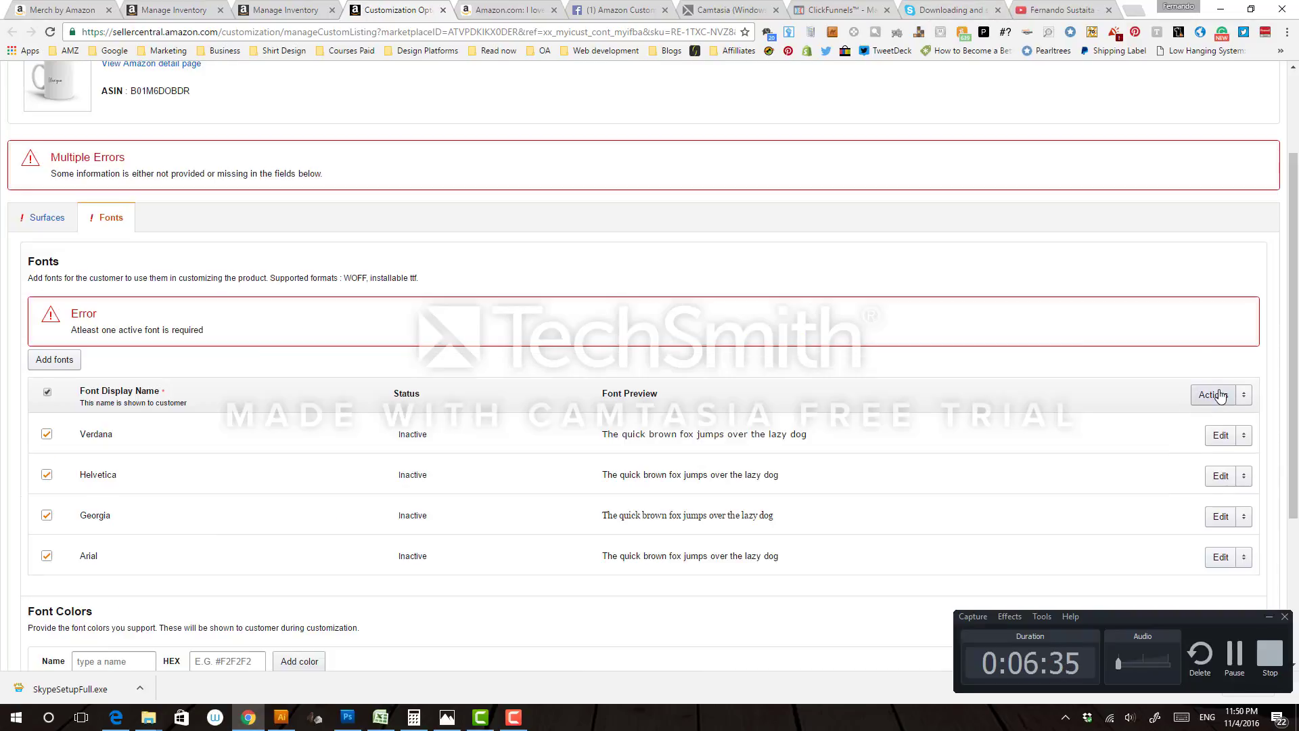
Activate all the selected fonts and try to save and finish the customization.
{"action": "left_click", "coordinate": [1218, 395]}
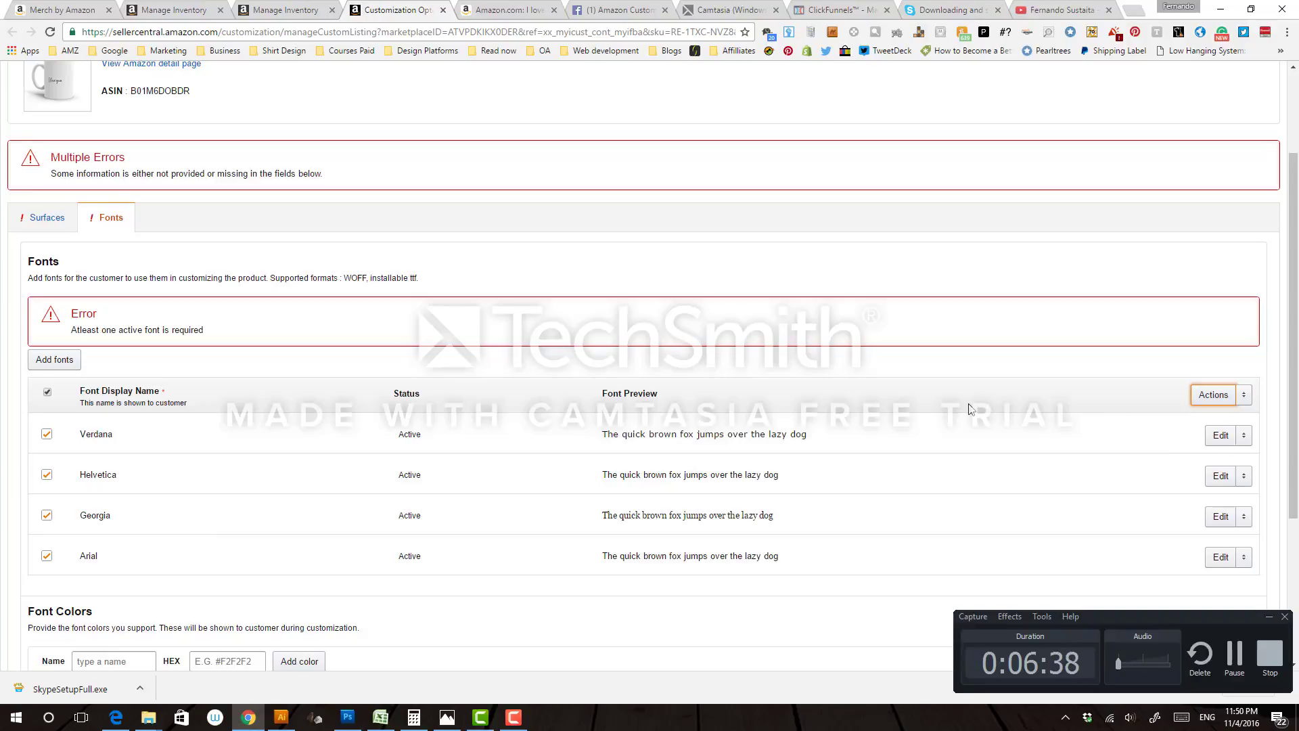
{"action": "scroll", "coordinate": [968, 409], "scroll_direction": "down", "scroll_amount": 4}
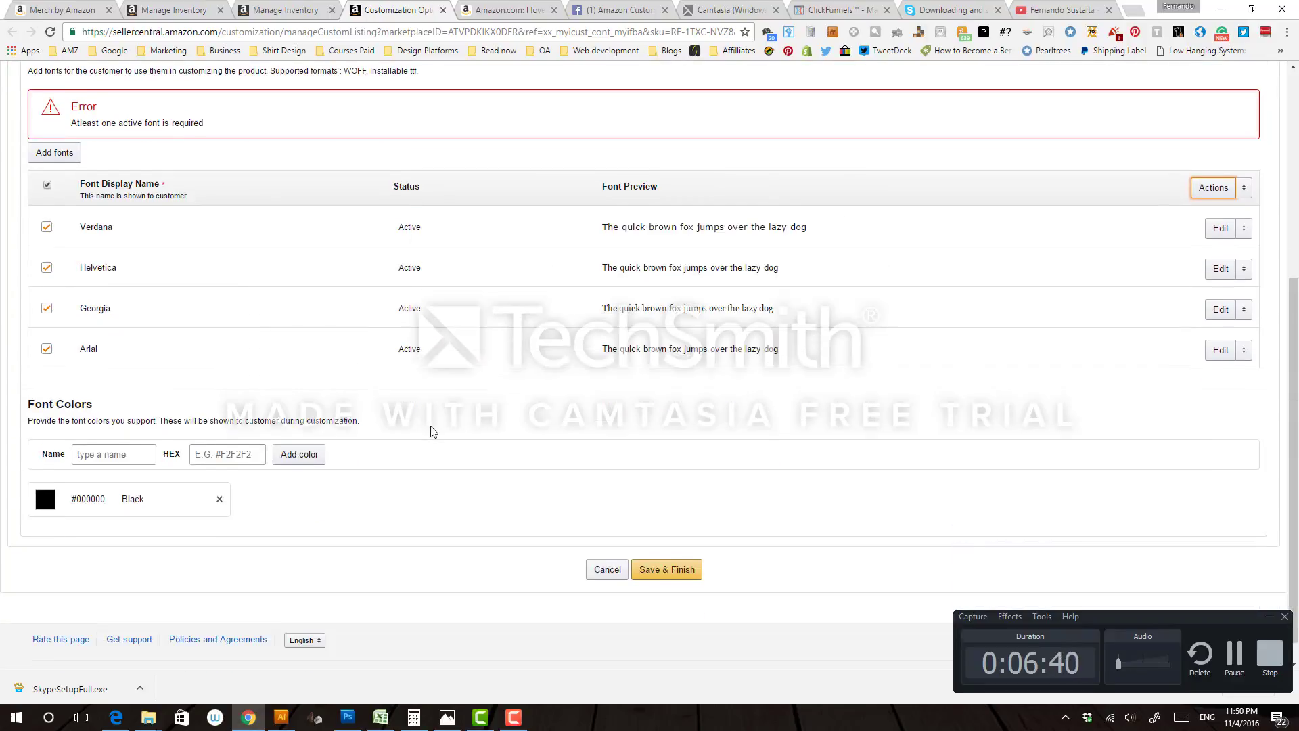
{"action": "left_click", "coordinate": [682, 542]}
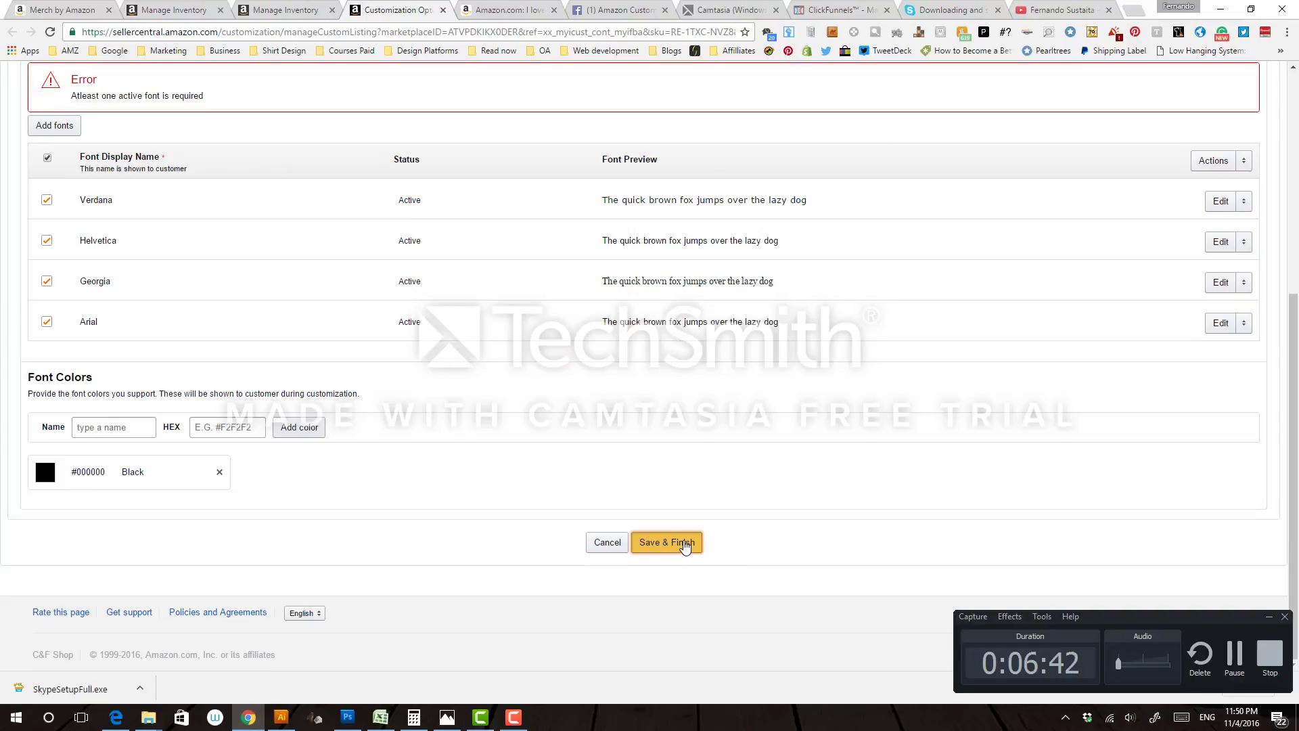
Return to the surface settings and set the text area's character limit to 20.
{"action": "scroll", "coordinate": [623, 420], "scroll_direction": "up", "scroll_amount": 1}
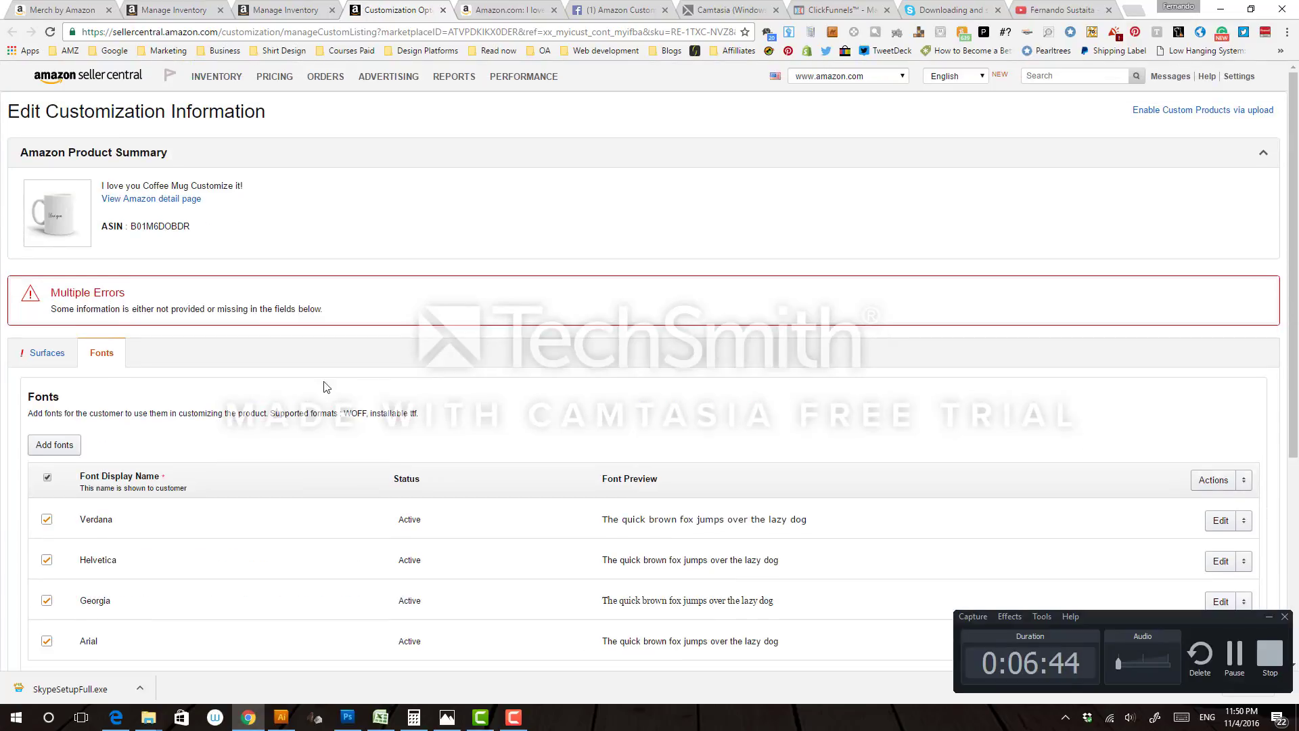
{"action": "scroll", "coordinate": [48, 359], "scroll_direction": "down", "scroll_amount": 3}
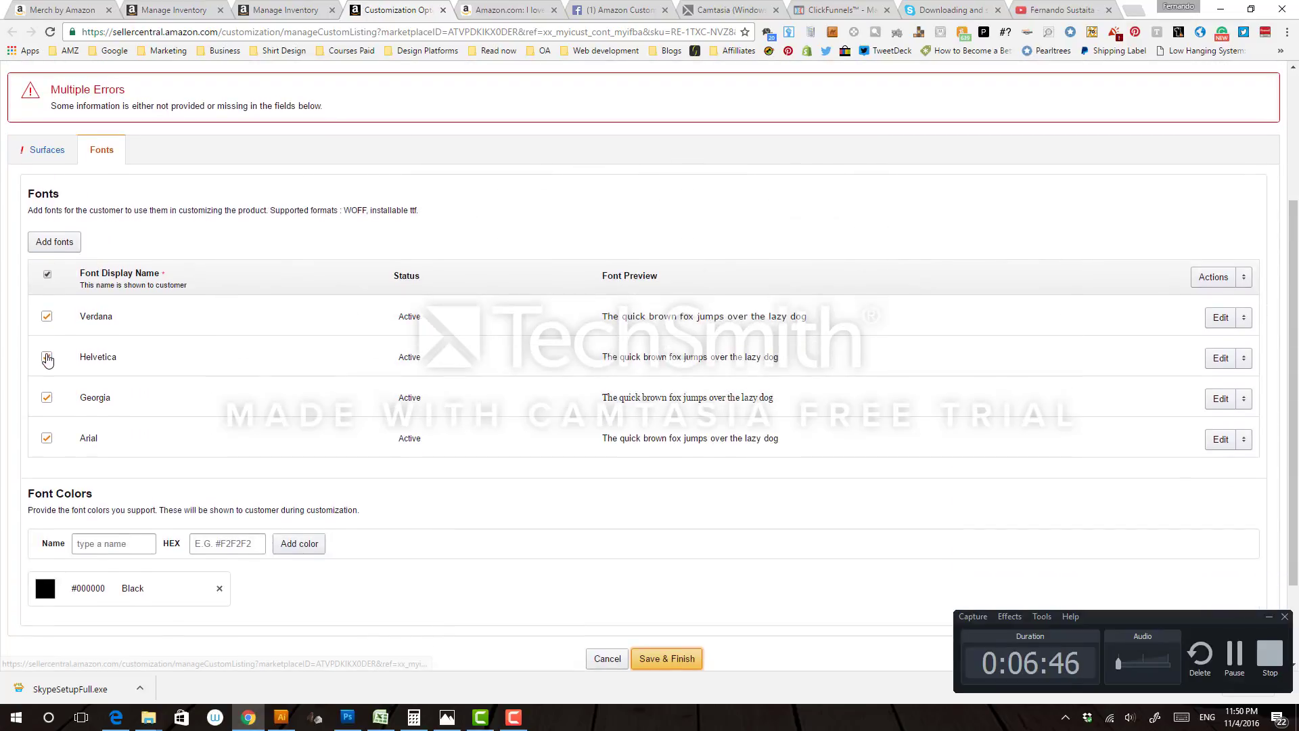
{"action": "left_click", "coordinate": [47, 366]}
{"action": "scroll", "coordinate": [45, 291], "scroll_direction": "up", "scroll_amount": 1}
{"action": "left_click", "coordinate": [44, 222]}
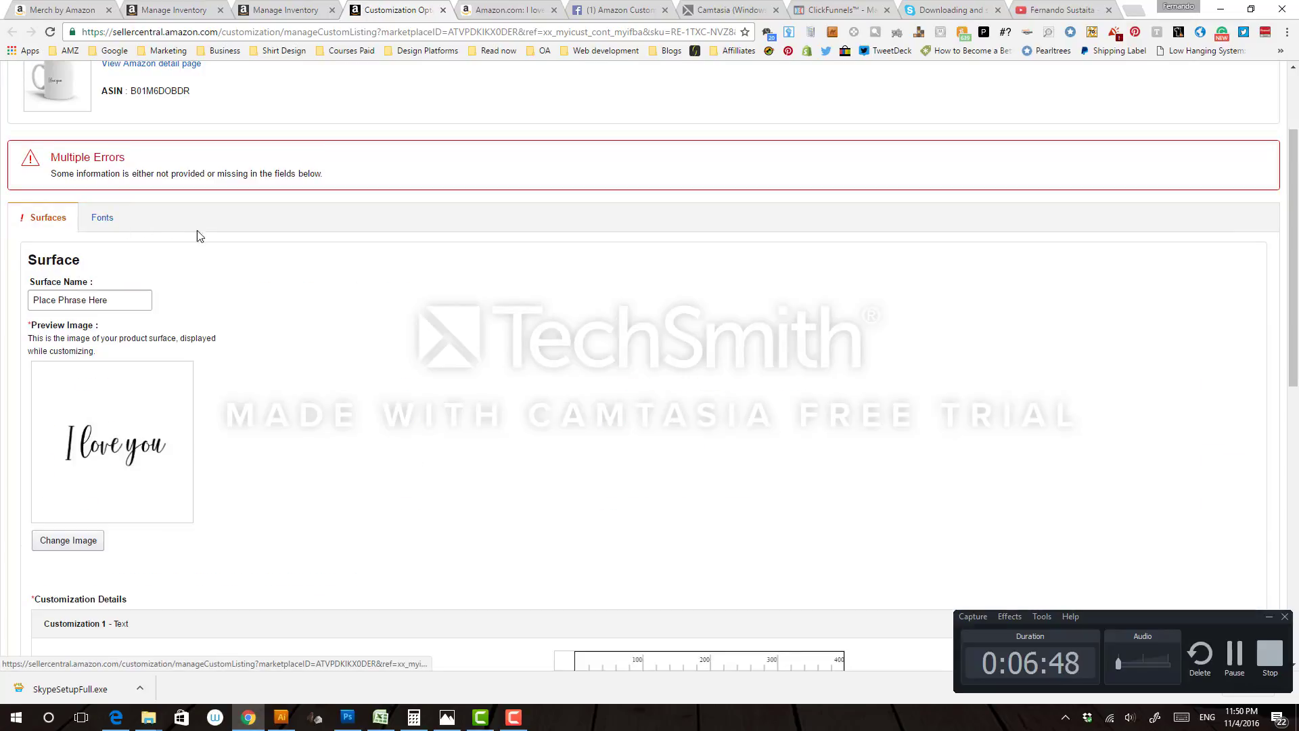
{"action": "scroll", "coordinate": [302, 281], "scroll_direction": "down", "scroll_amount": 5}
{"action": "scroll", "coordinate": [304, 282], "scroll_direction": "down", "scroll_amount": 1}
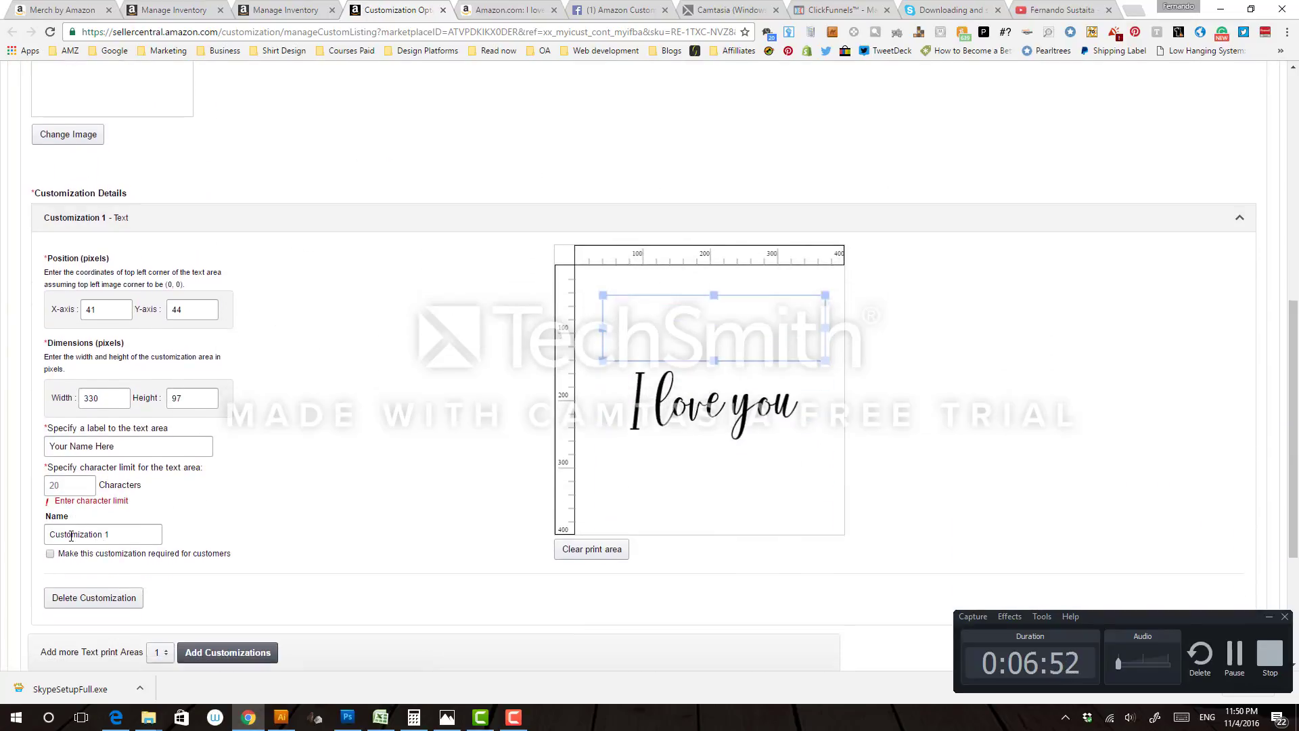
{"action": "left_click", "coordinate": [71, 485]}
{"action": "left_click", "coordinate": [215, 486]}
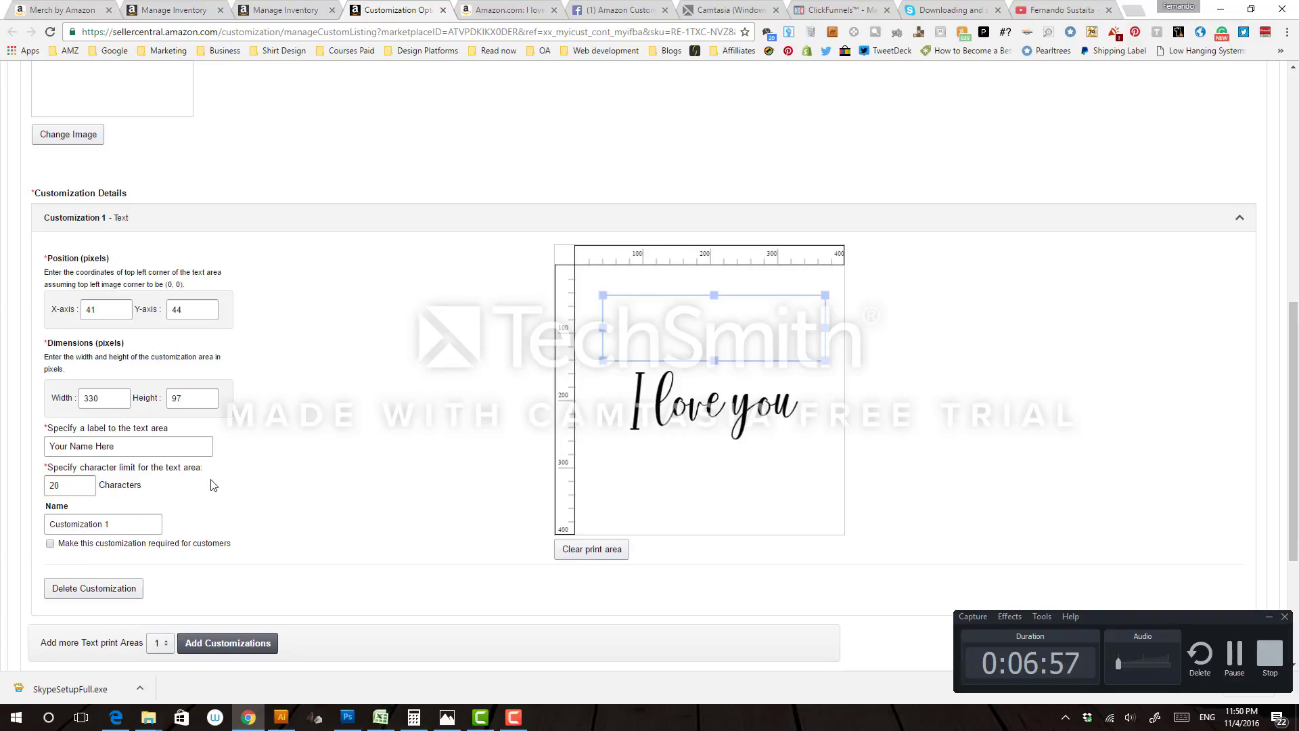
Save and finish the mug's text customization.
{"action": "scroll", "coordinate": [230, 483], "scroll_direction": "down", "scroll_amount": 2}
{"action": "scroll", "coordinate": [257, 481], "scroll_direction": "down", "scroll_amount": 2}
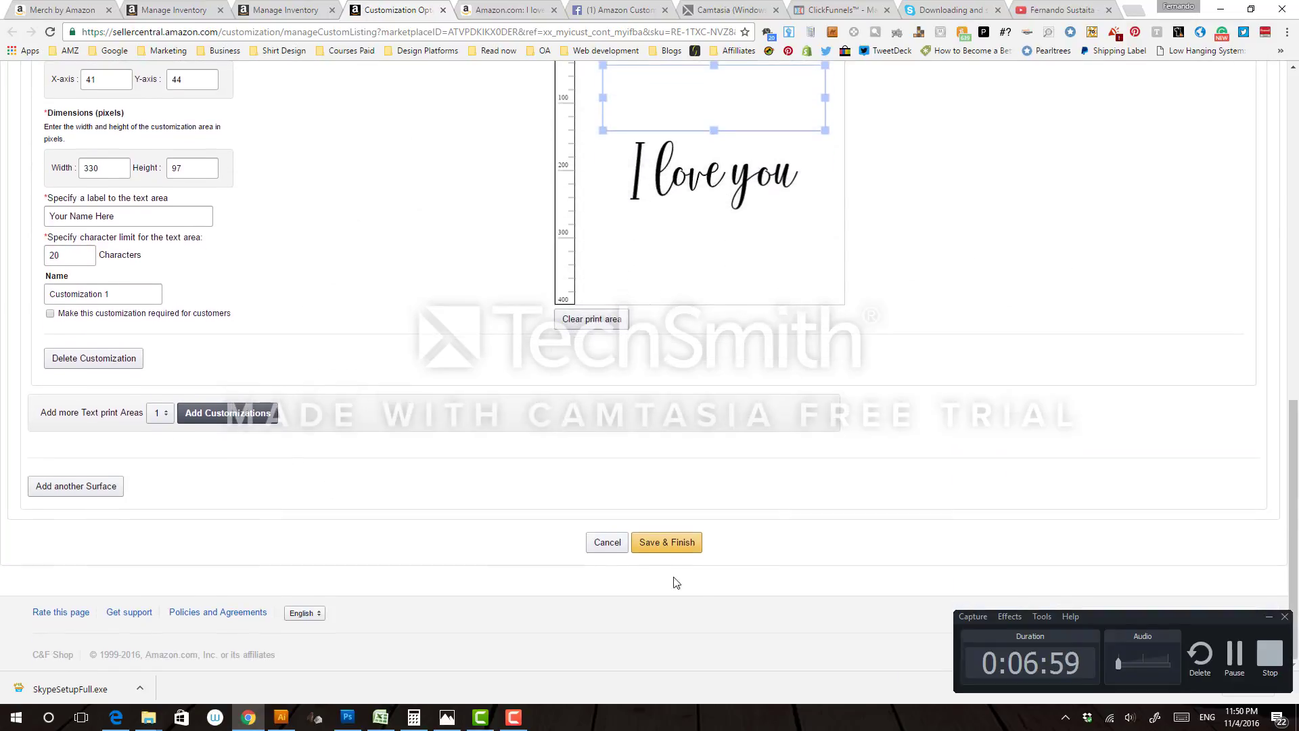
{"action": "left_click", "coordinate": [680, 546]}
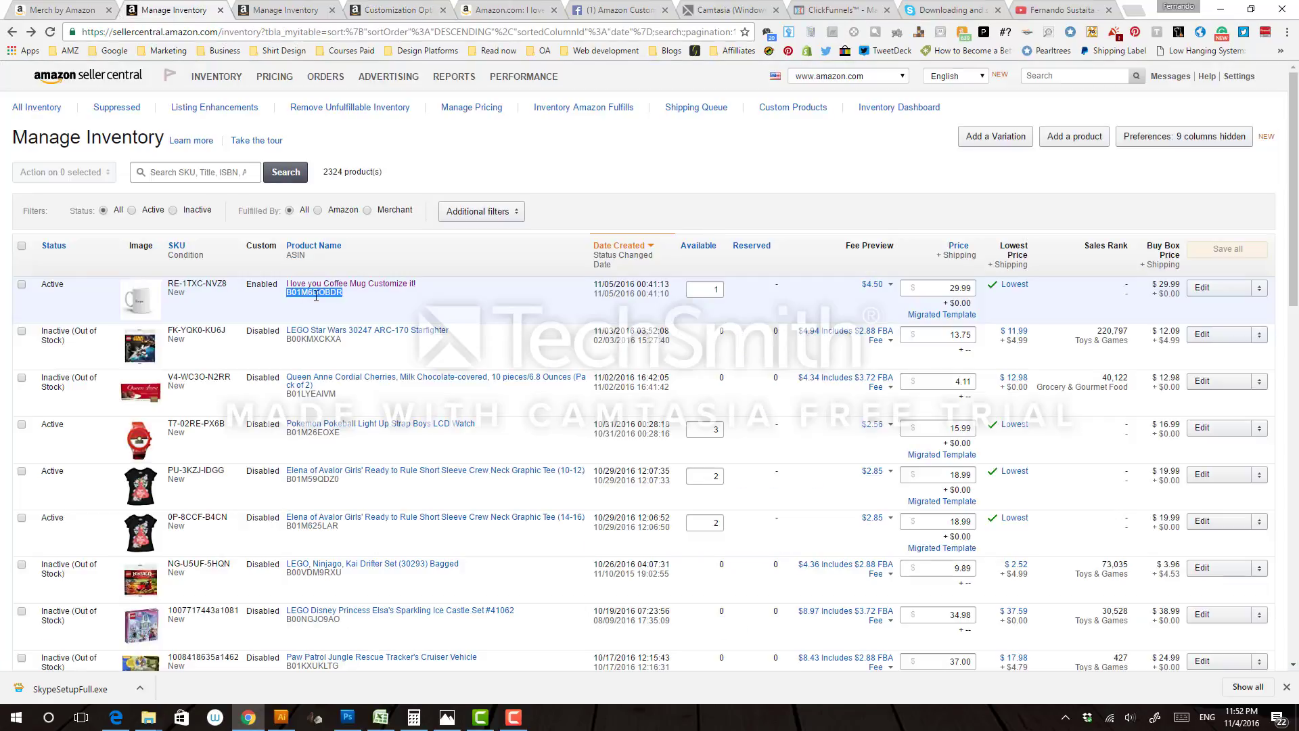
Copy the coffee mug's ASIN from the inventory and search the custom product listings for B01M6DOBDR.
{"action": "right_click", "coordinate": [316, 293]}
{"action": "left_click", "coordinate": [341, 313]}
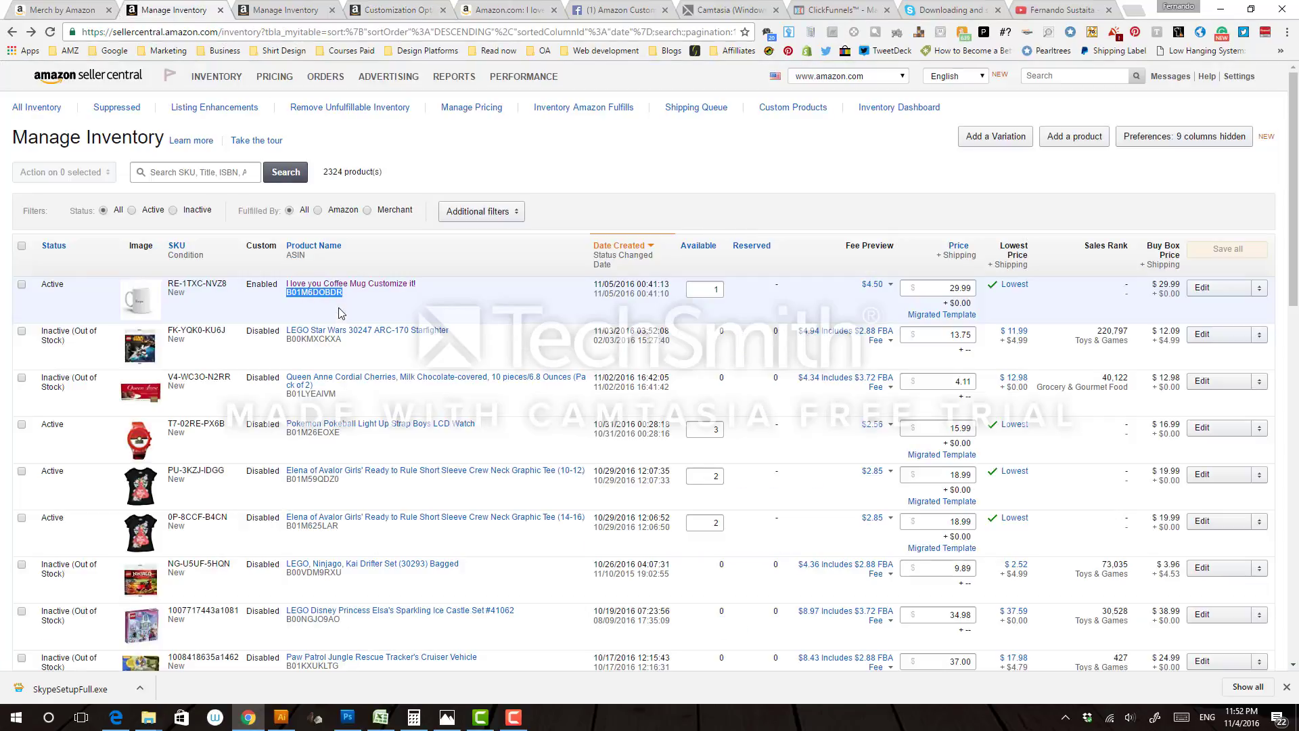
{"action": "left_click", "coordinate": [792, 107]}
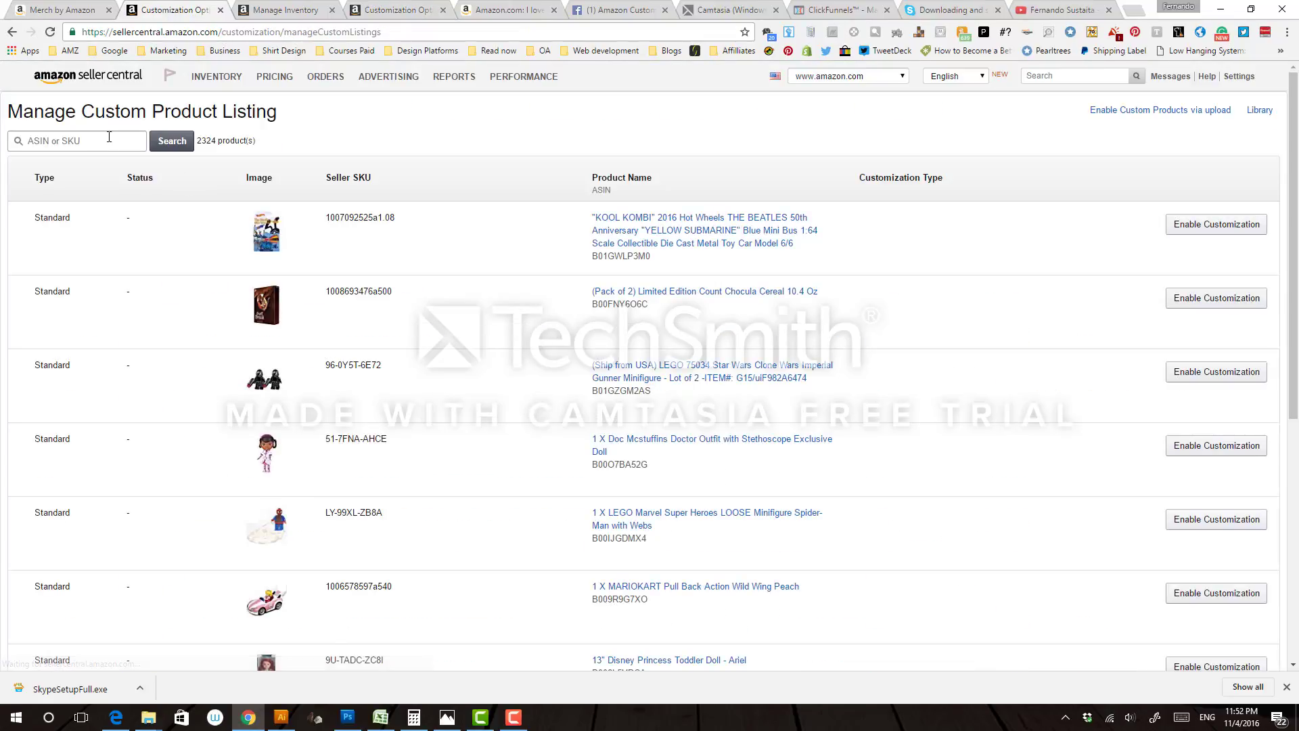
{"action": "left_click", "coordinate": [72, 146]}
{"action": "right_click", "coordinate": [73, 146]}
{"action": "left_click", "coordinate": [111, 225]}
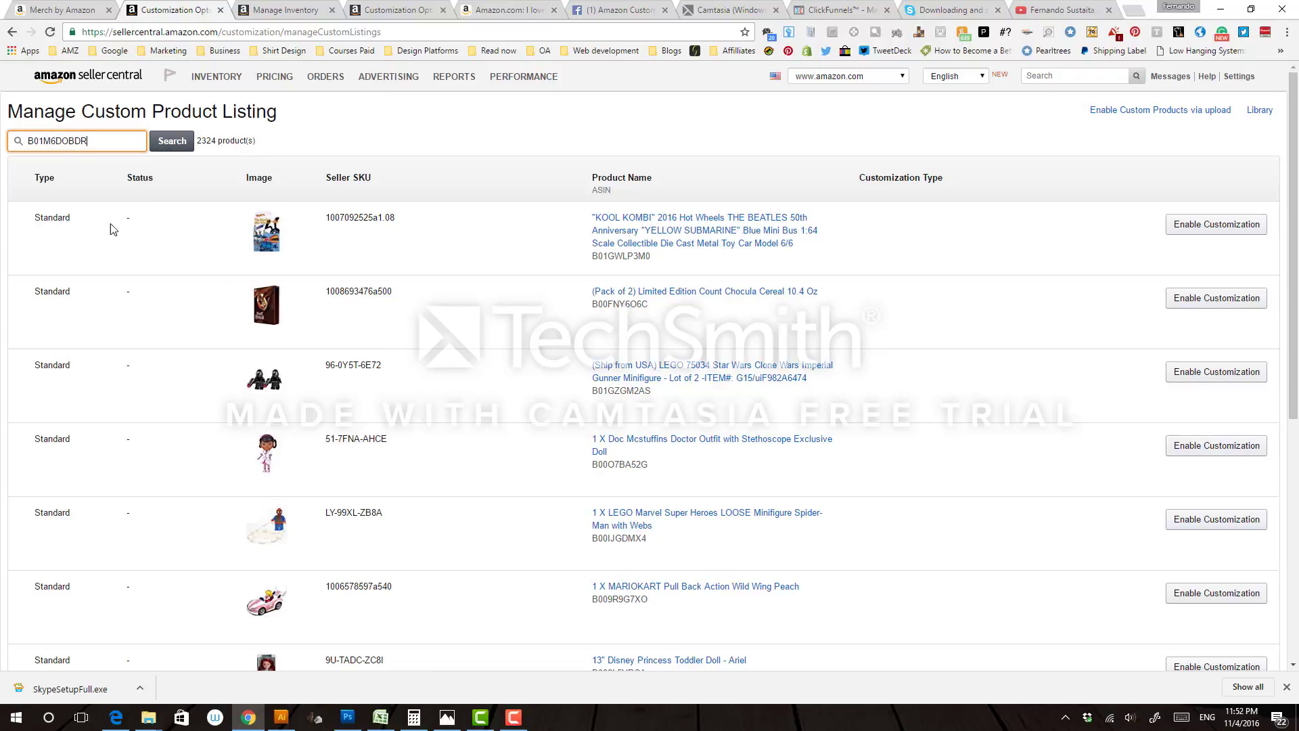
{"action": "left_click", "coordinate": [161, 144]}
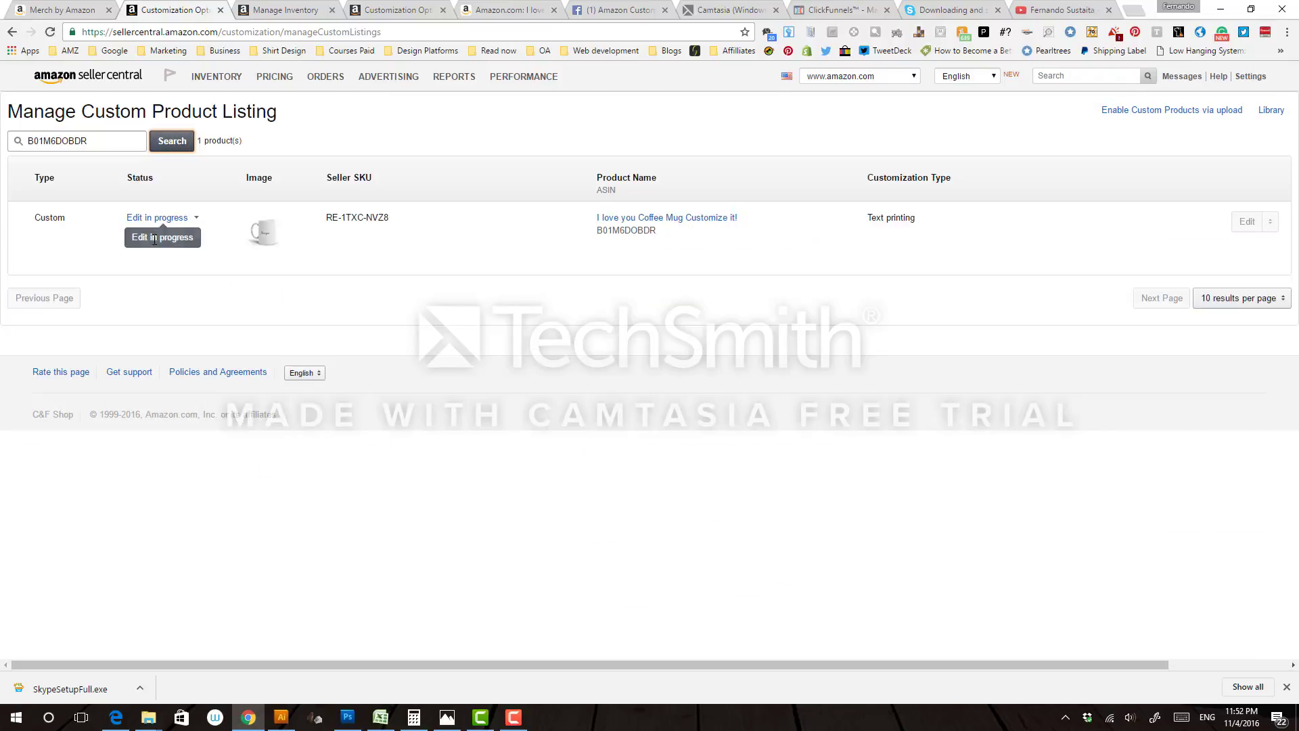
Open the mug's product page and enter a first name as the text in its customization options.
{"action": "left_click", "coordinate": [643, 217]}
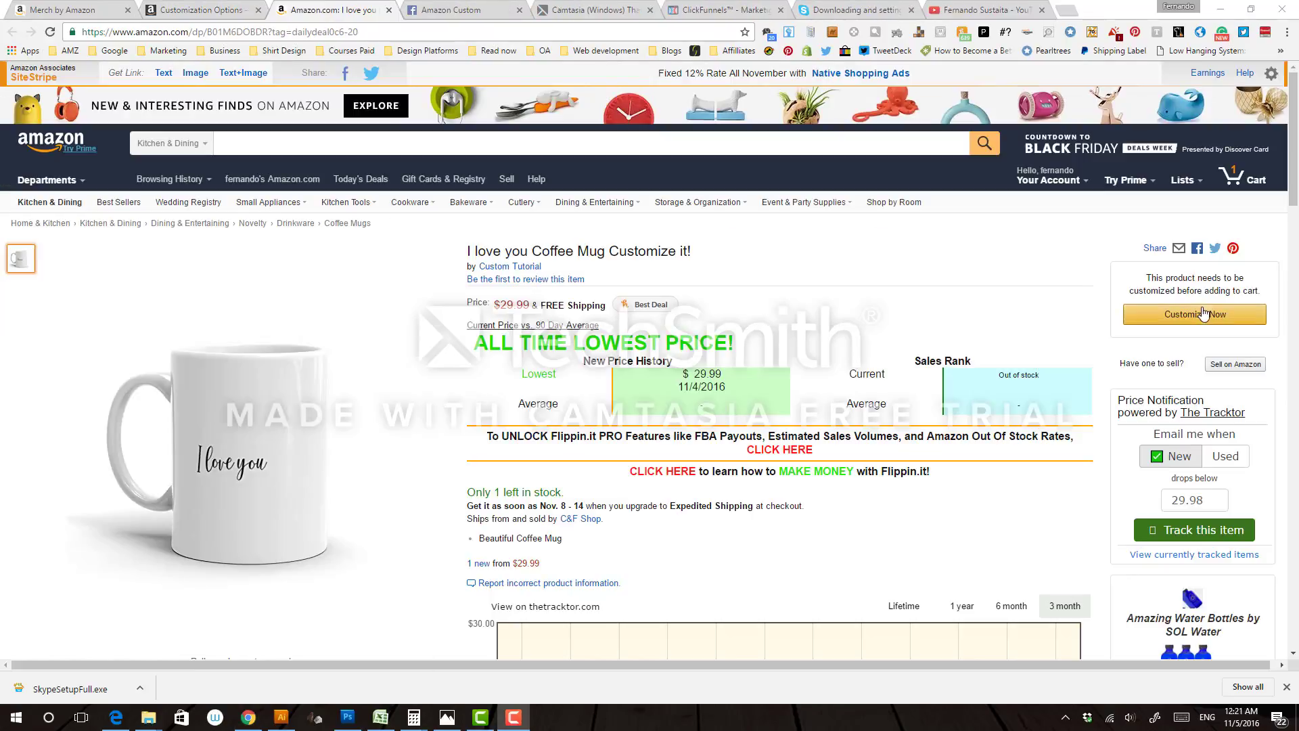
{"action": "left_click", "coordinate": [1203, 313]}
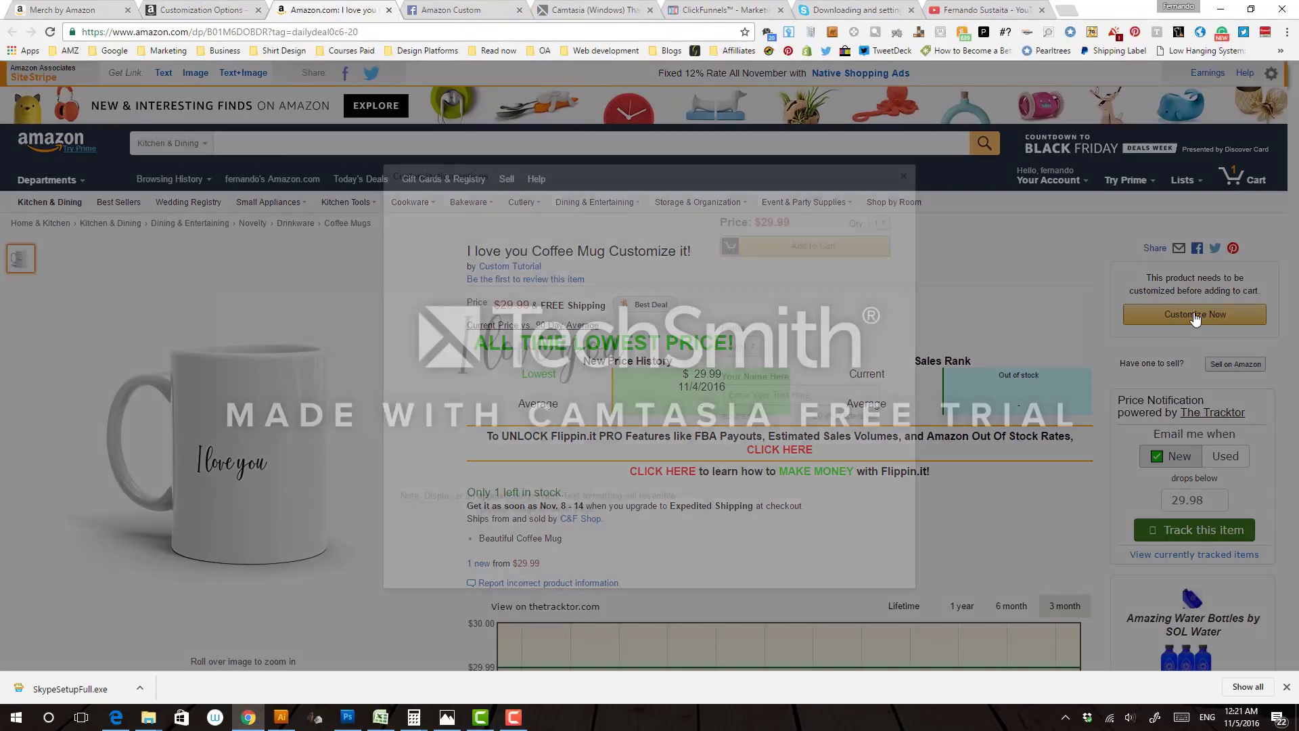
{"action": "left_click", "coordinate": [764, 395]}
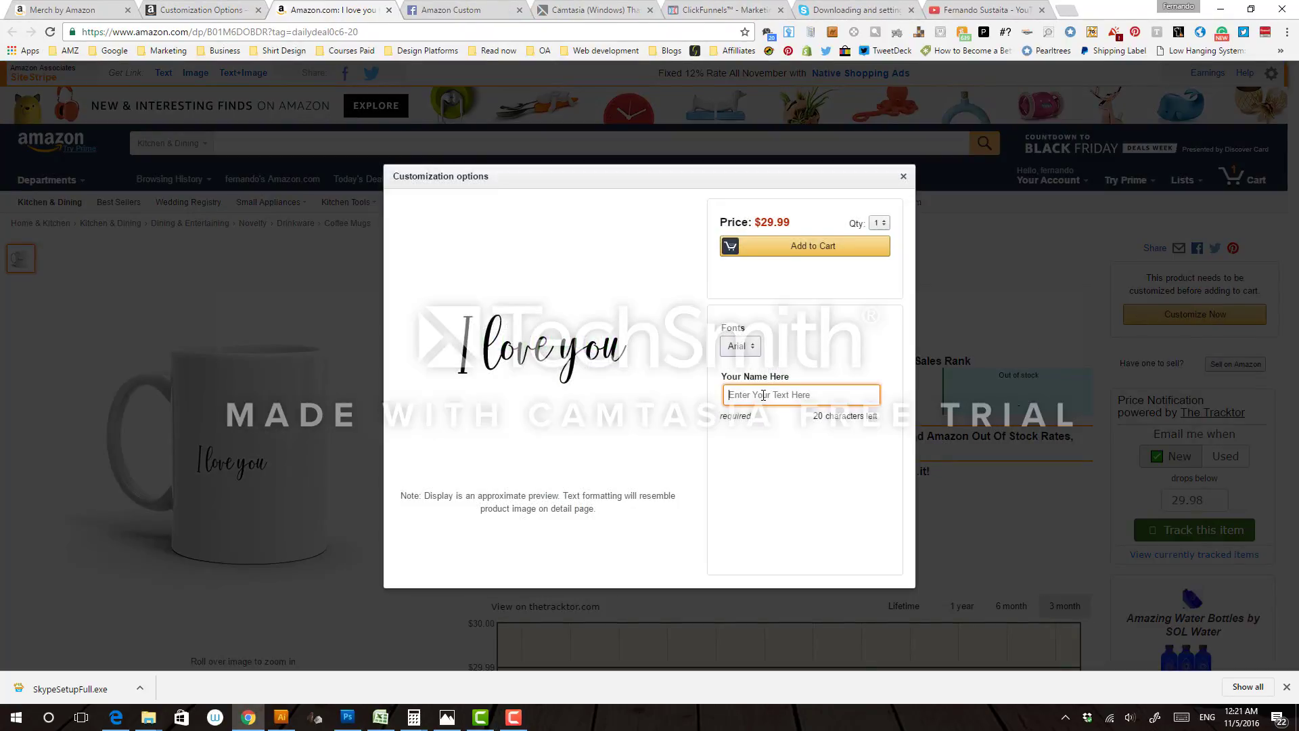
{"action": "type", "text": "f"}
{"action": "key", "text": "BackSpace"}
{"action": "type", "text": "F"}
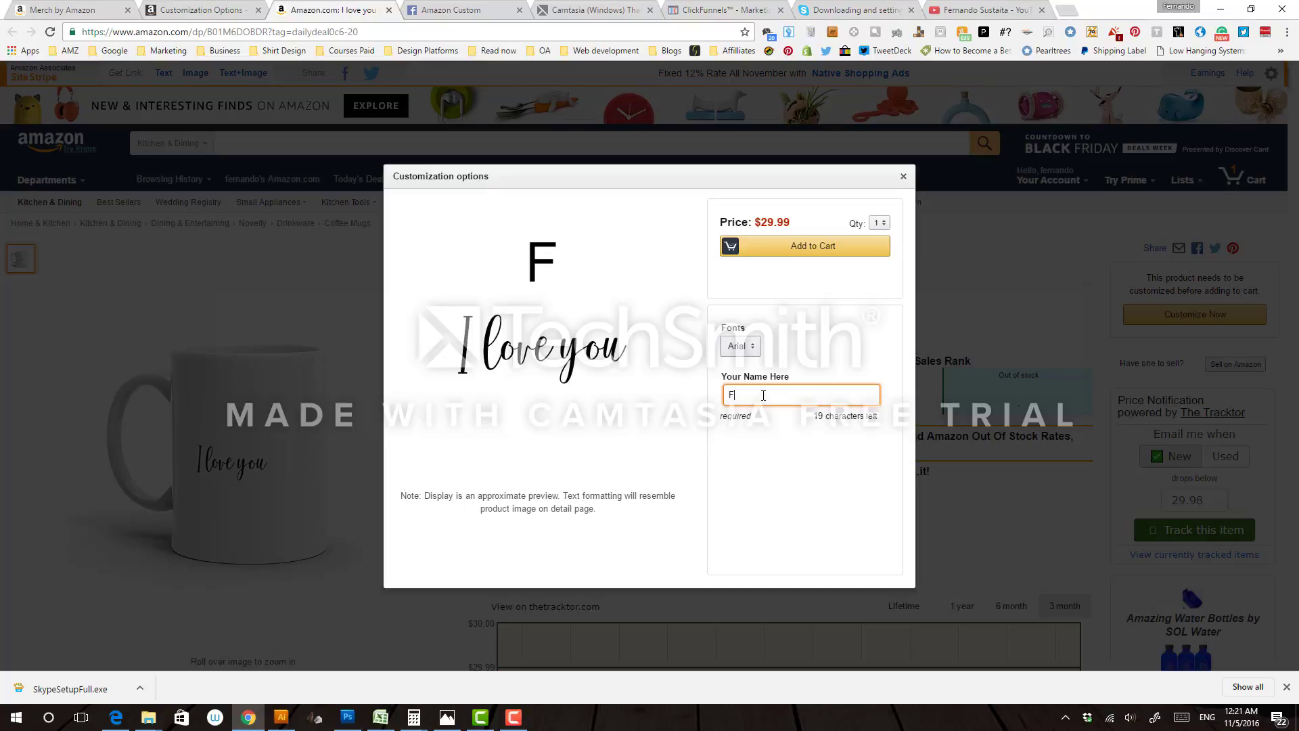
{"action": "type", "text": "ernando"}
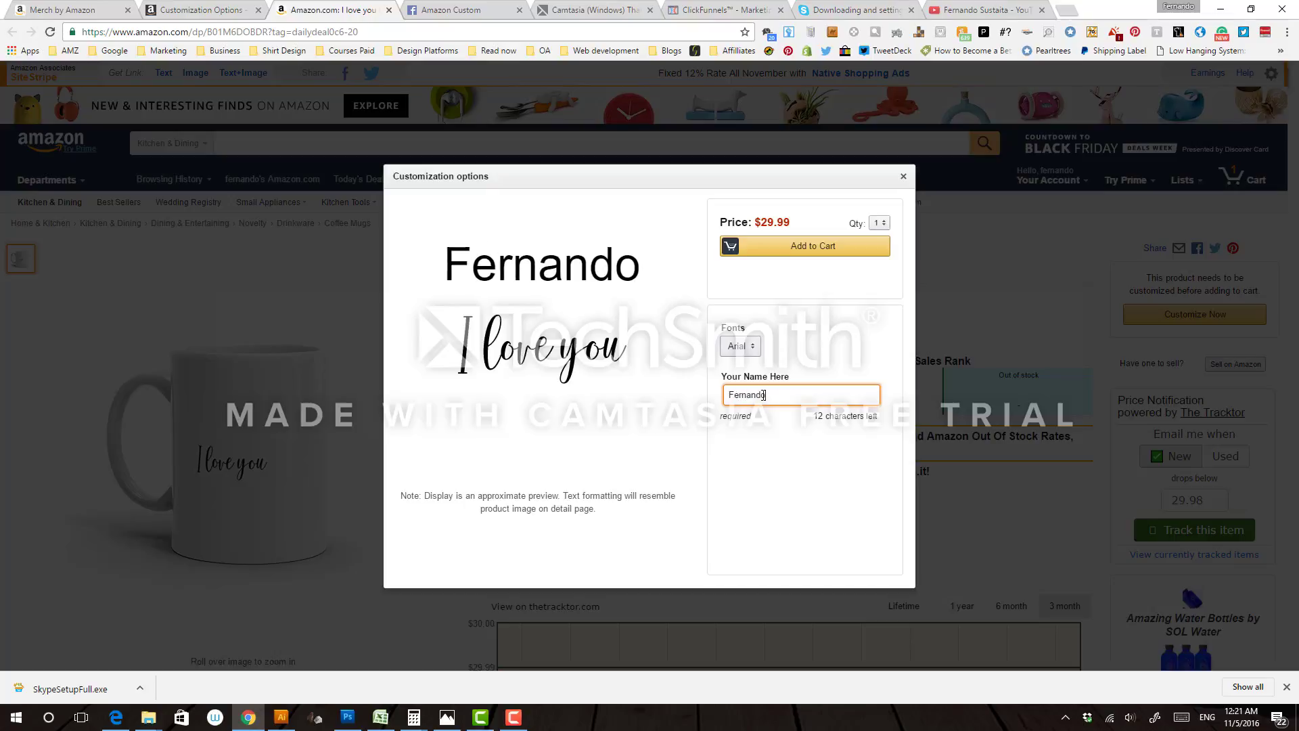
Preview the custom name in Georgia and Helvetica, and set its font to Verdana.
{"action": "left_click", "coordinate": [747, 347]}
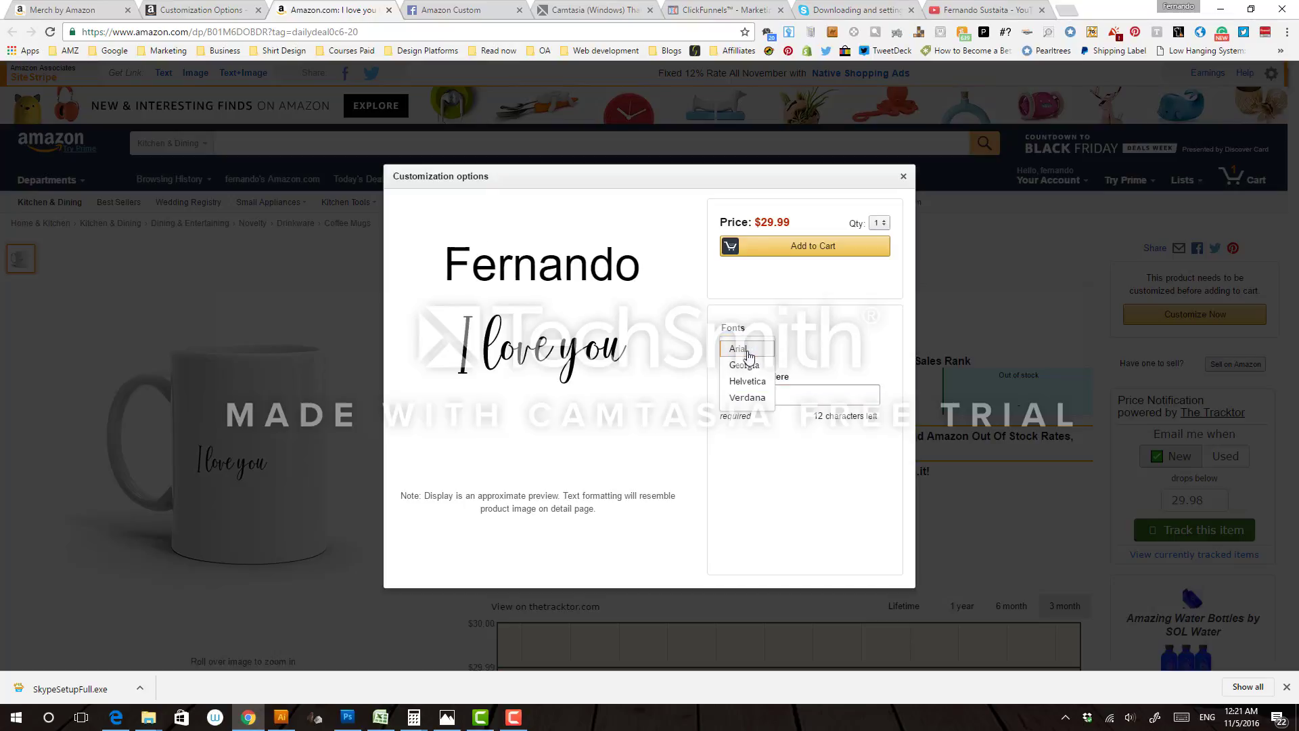
{"action": "left_click", "coordinate": [742, 368]}
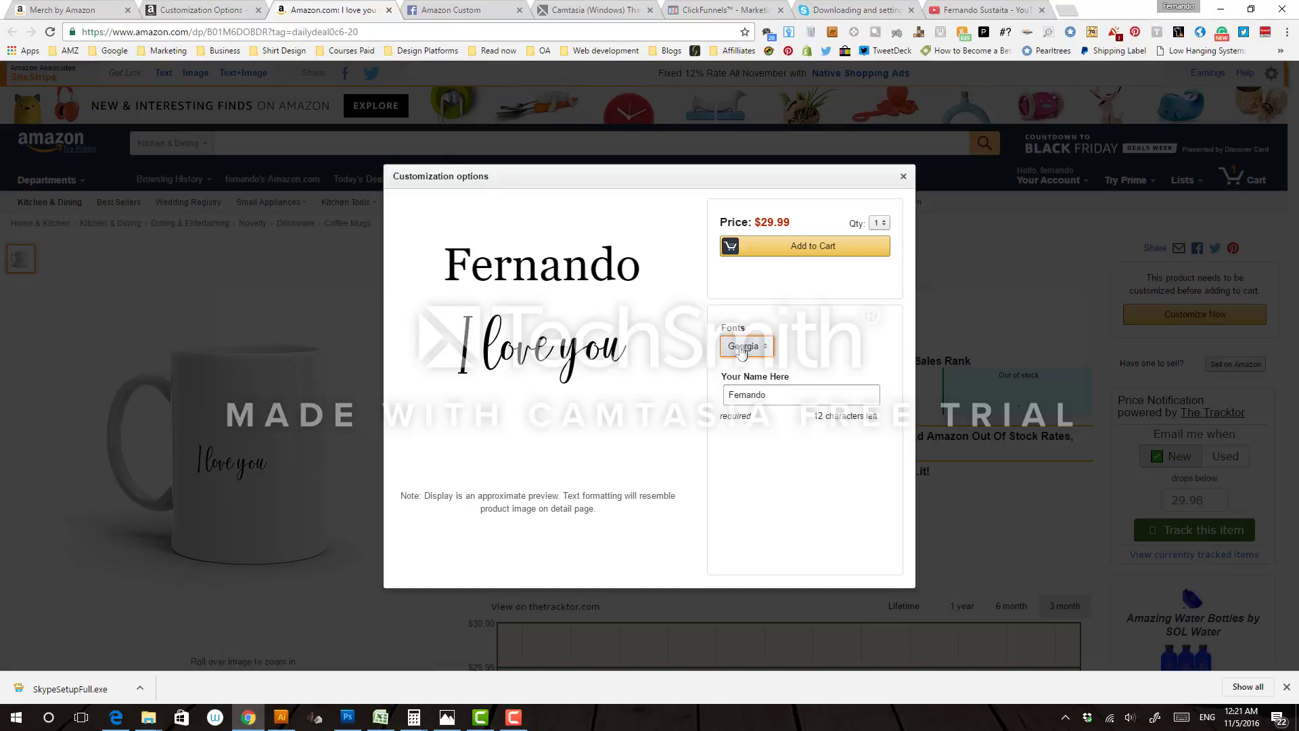
{"action": "left_click", "coordinate": [744, 347]}
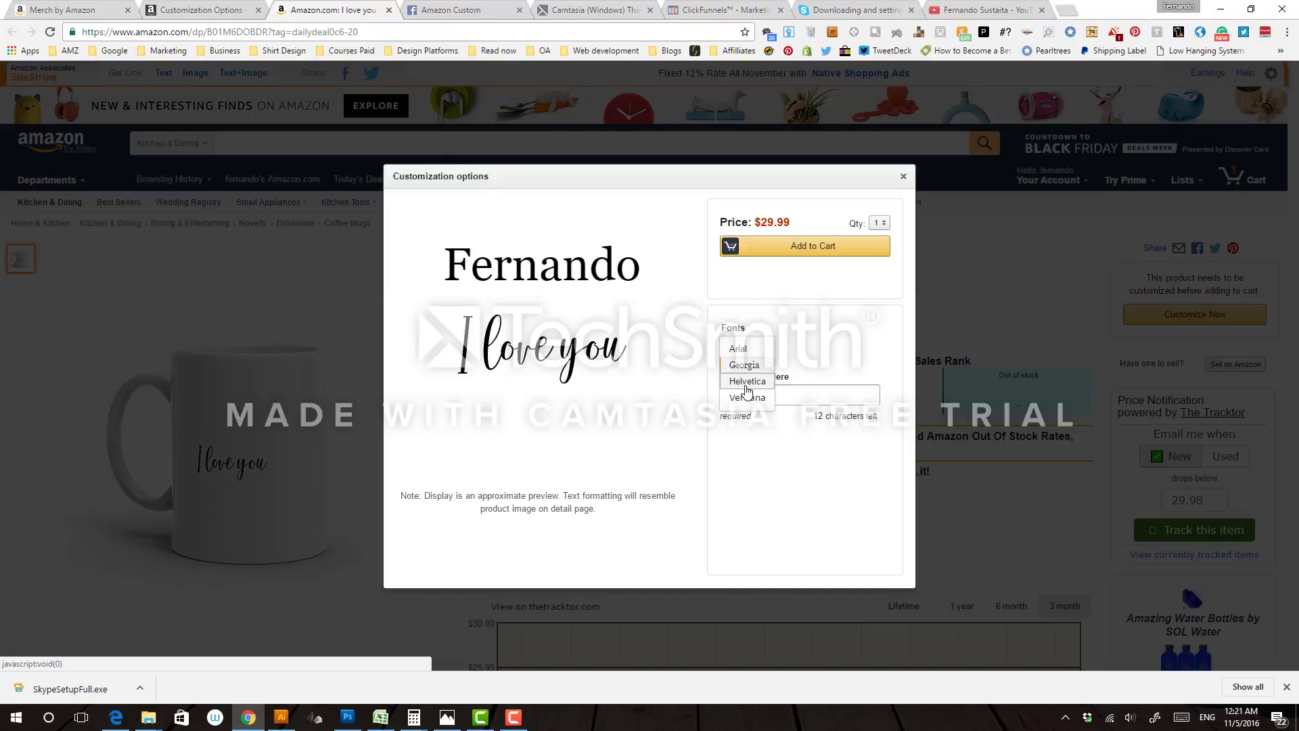
{"action": "left_click", "coordinate": [747, 381]}
{"action": "left_click", "coordinate": [750, 350]}
{"action": "left_click", "coordinate": [749, 397]}
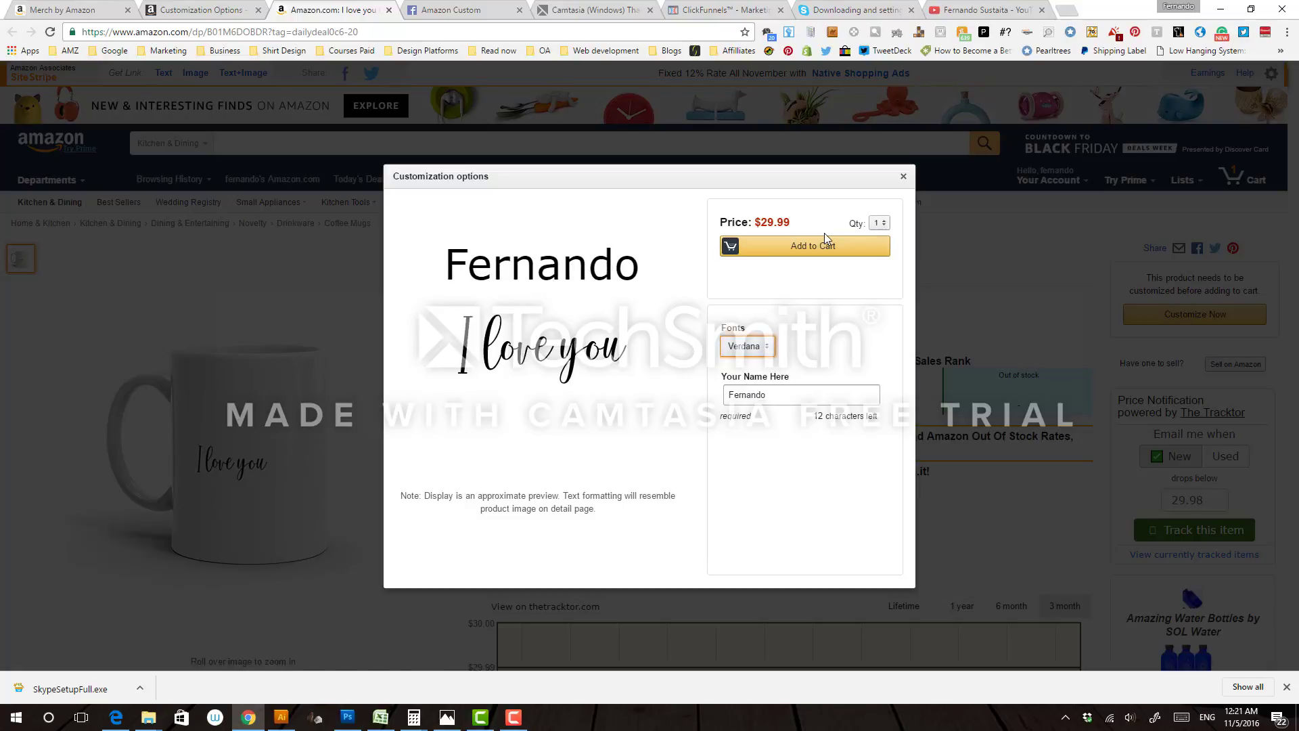
{"action": "left_click", "coordinate": [758, 467]}
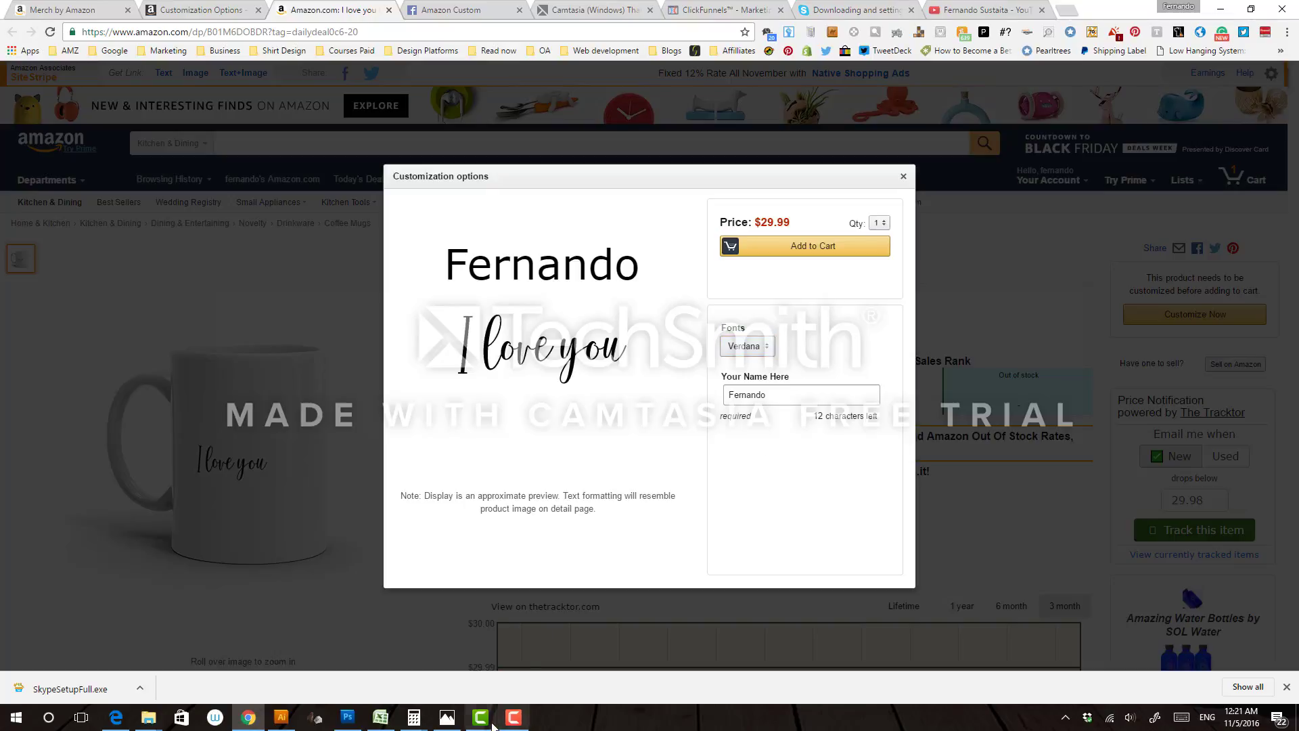
Extend the custom text after the first name with "was here!!!".
{"action": "mouse_move", "coordinate": [516, 722]}
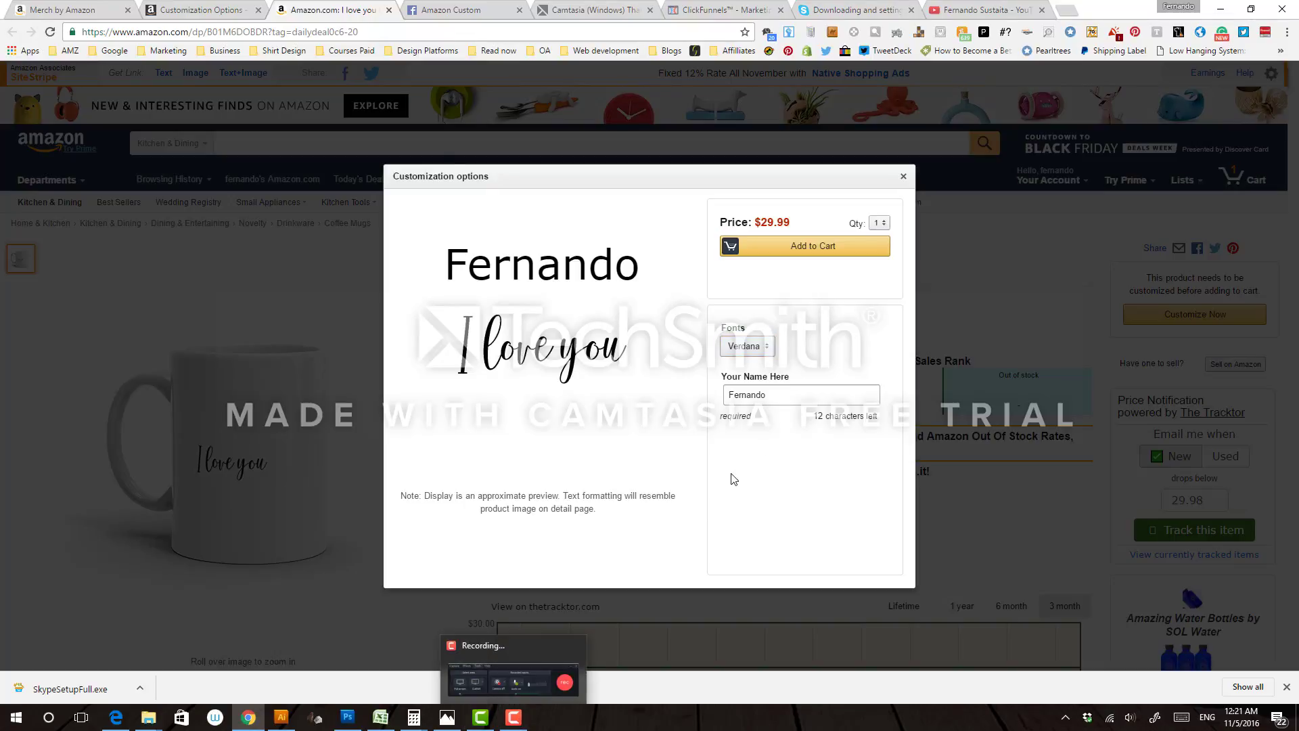
{"action": "left_click", "coordinate": [804, 396]}
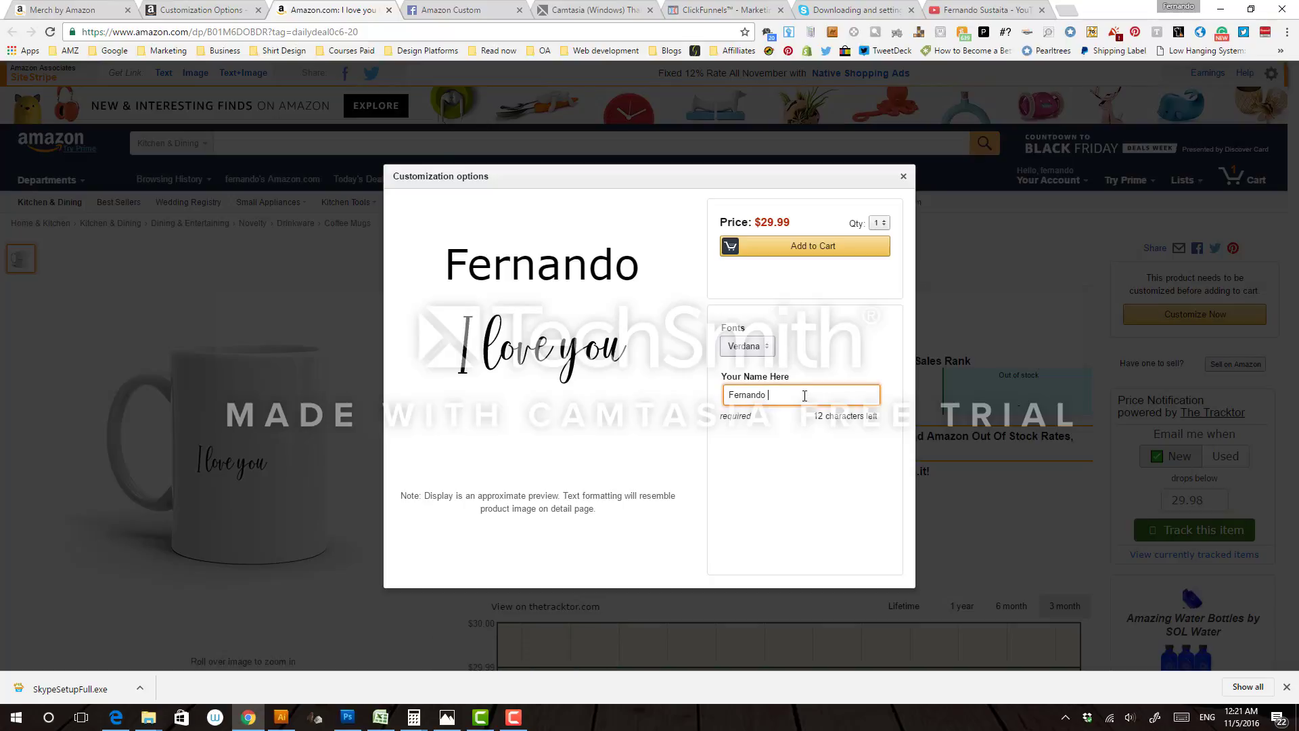
{"action": "type", "text": "was here"}
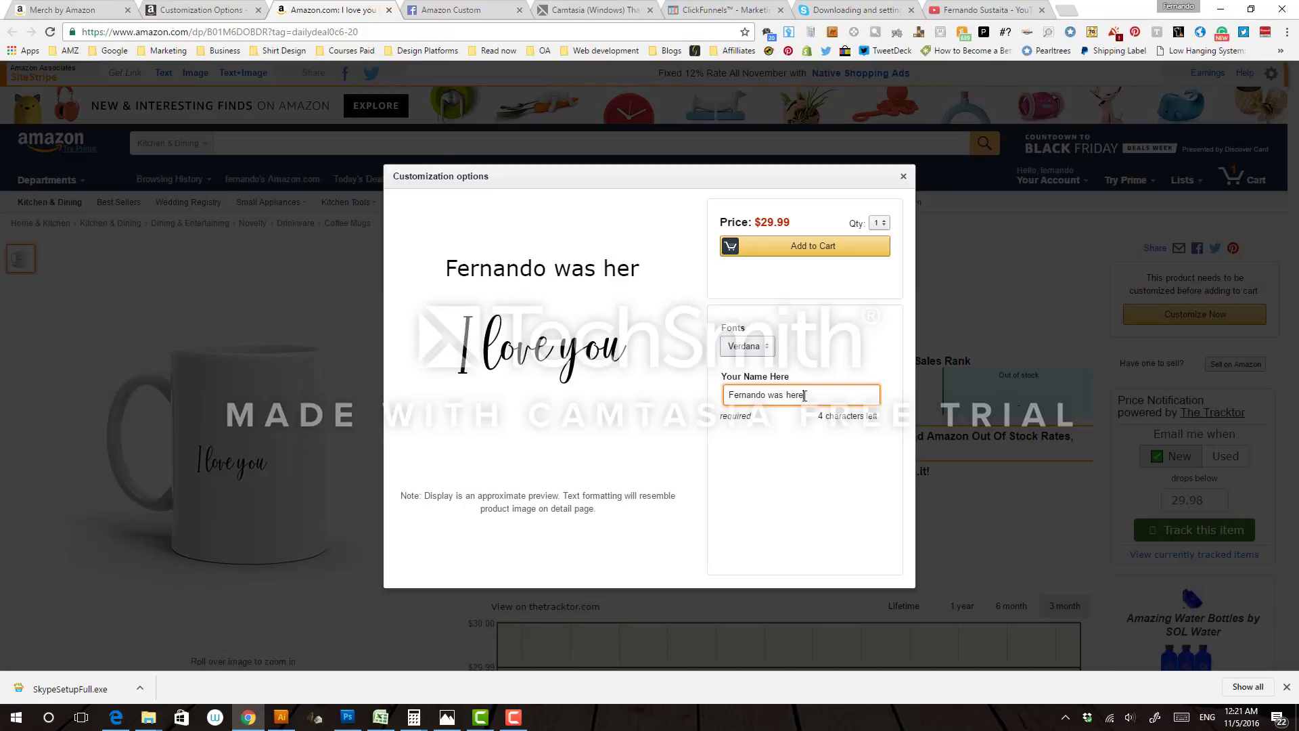
{"action": "type", "text": "!!!"}
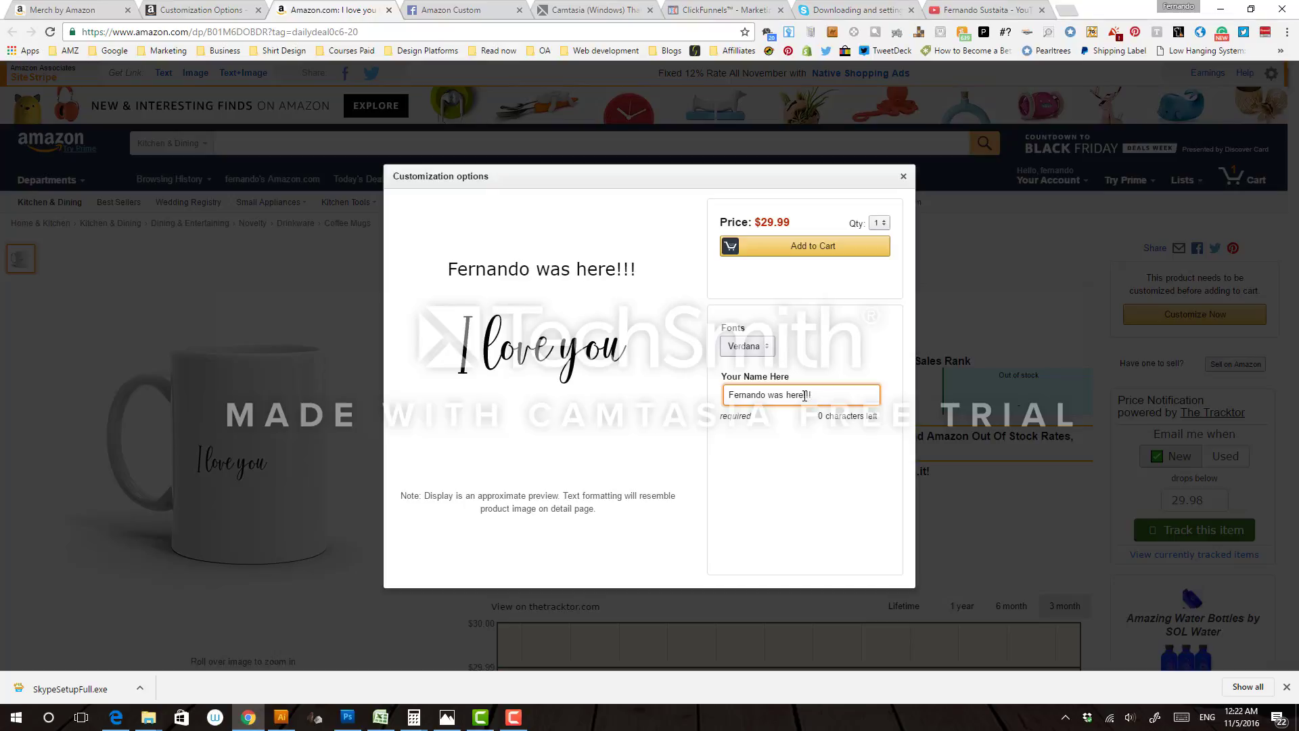
{"action": "left_click", "coordinate": [514, 718]}
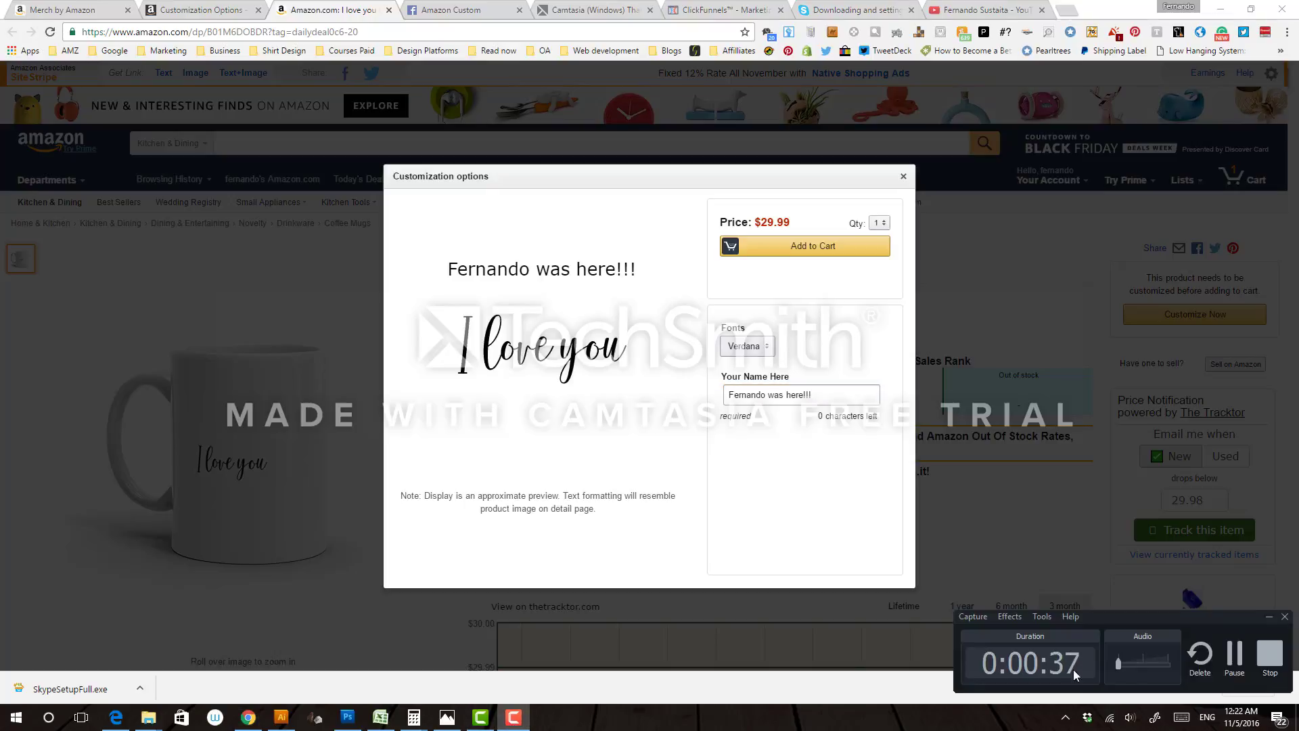